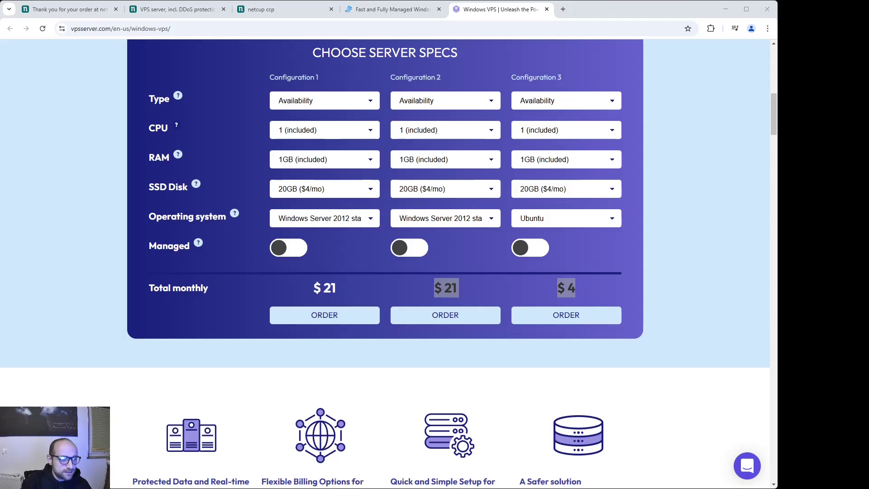
Step: Compare Configuration 1's total monthly price between the Ubuntu and Windows Server 2012 operating systems
key("alt+Tab")
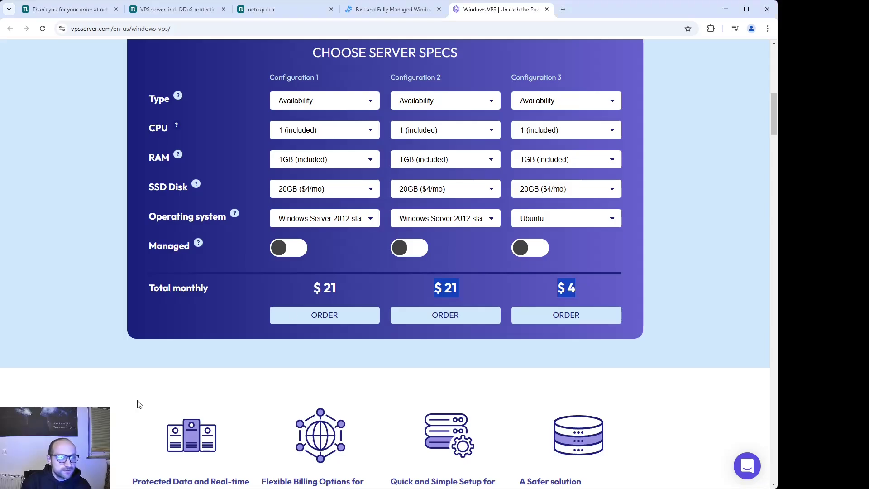
left_click_drag(302, 284, 344, 289)
left_click(353, 219)
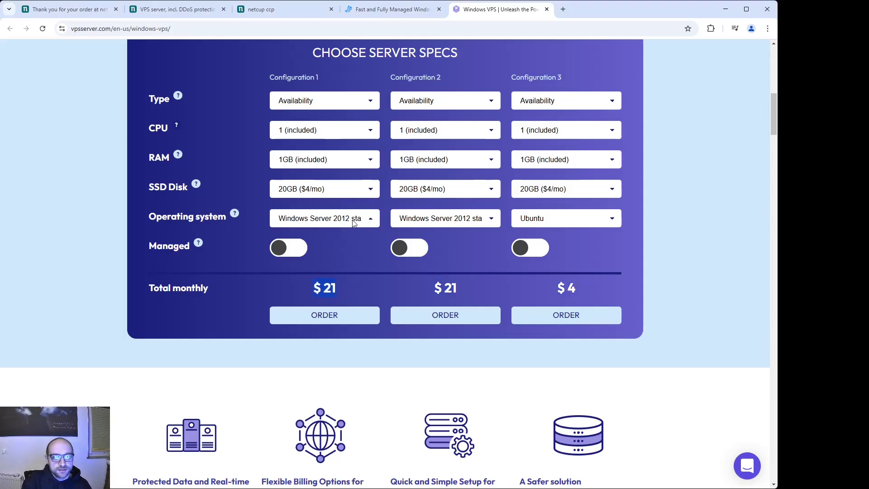
left_click(343, 243)
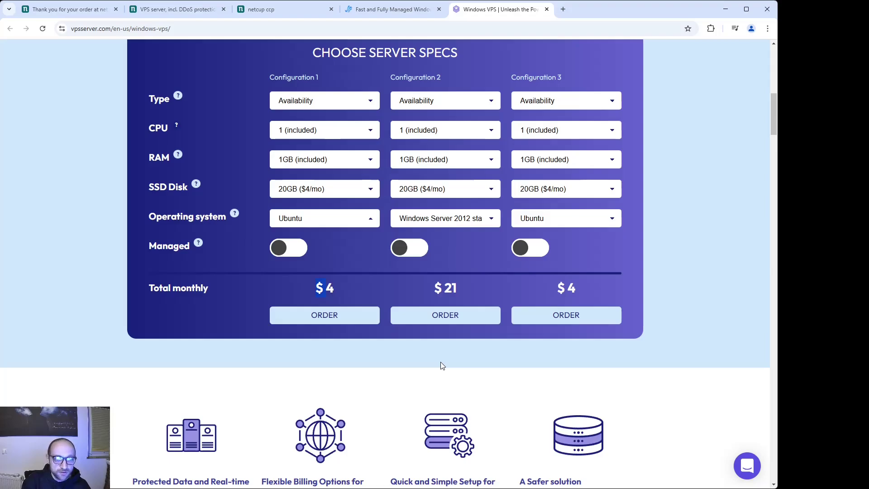
key("Up")
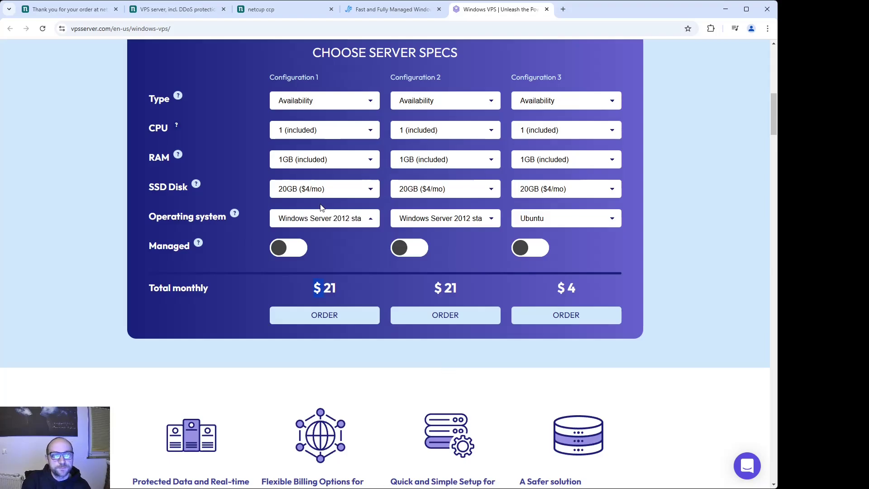
Step: Check the VPS 2000 G11 memory on netcup's vServer page and open that plan's order page
left_click(87, 14)
left_click(167, 13)
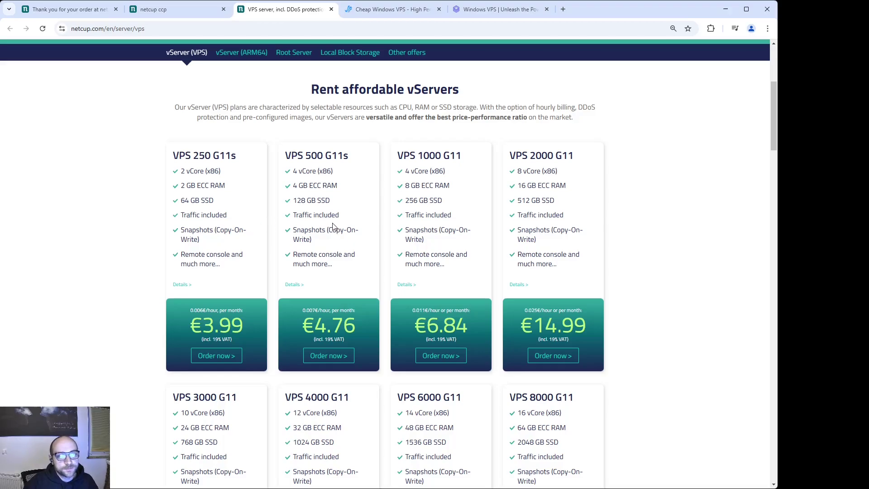
left_click_drag(518, 186, 549, 175)
left_click(540, 317)
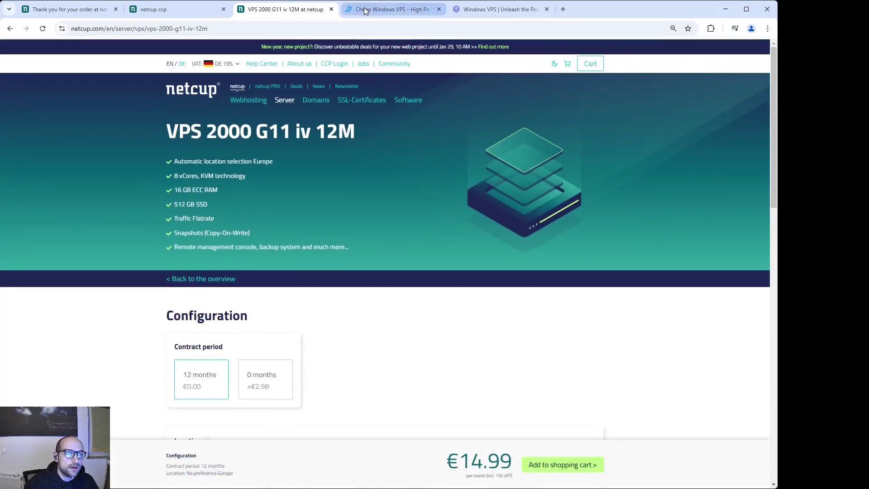
Step: Compare the netcup plan with the 16 GB RAM offers at Hostwinds and VPSServer, and return to netcup's plans
left_click(366, 11)
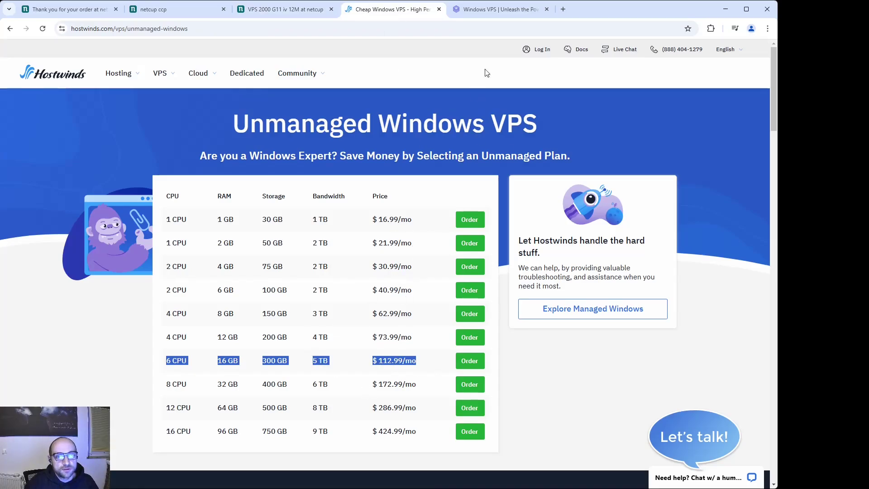
left_click(489, 17)
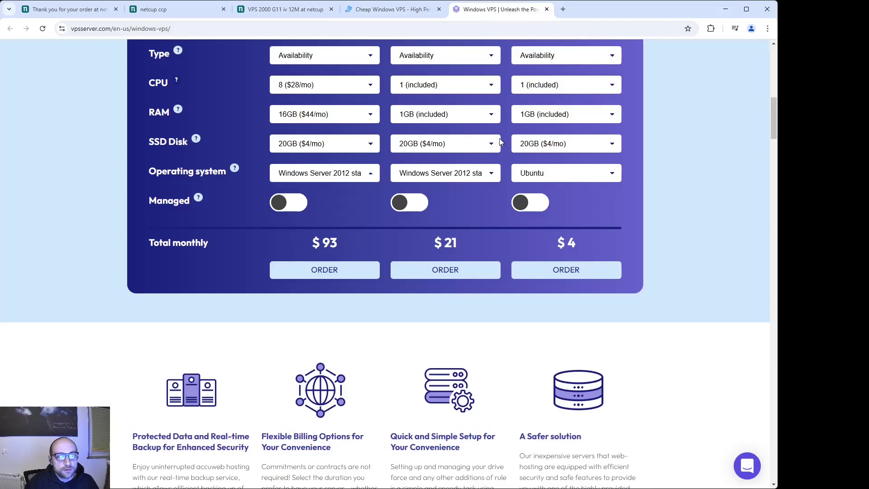
left_click(286, 10)
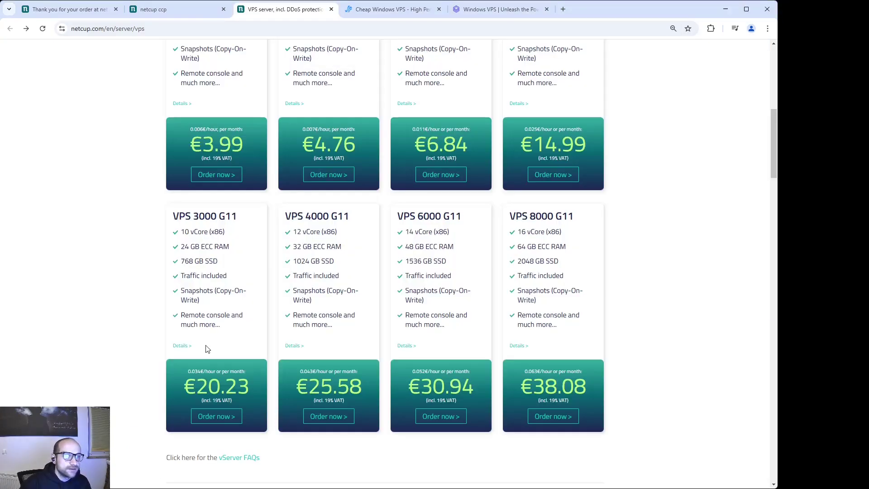
Step: Examine the specifications and prices of netcup's VPS plans, including VPS 1000 G11, VPS 2000 G11 and VPS 8000 G11
scroll(437, 333, "up", 2)
scroll(437, 333, "up", 2)
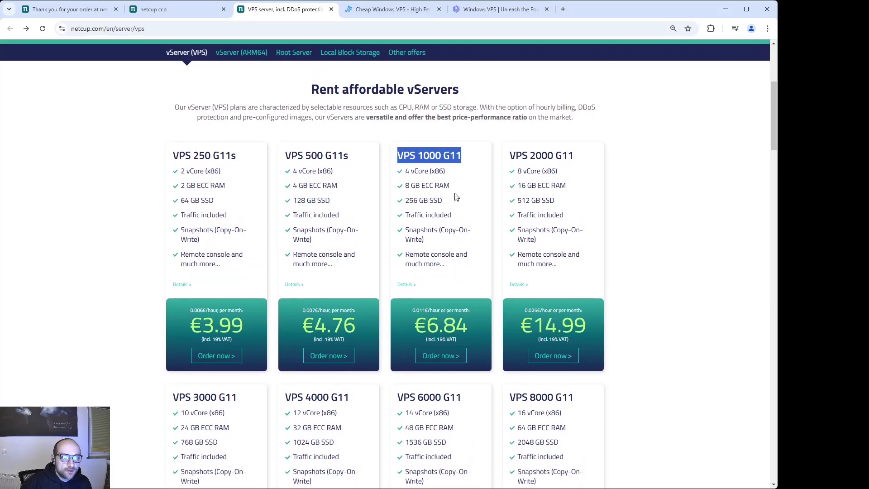
left_click(426, 157)
left_click_drag(405, 186, 440, 192)
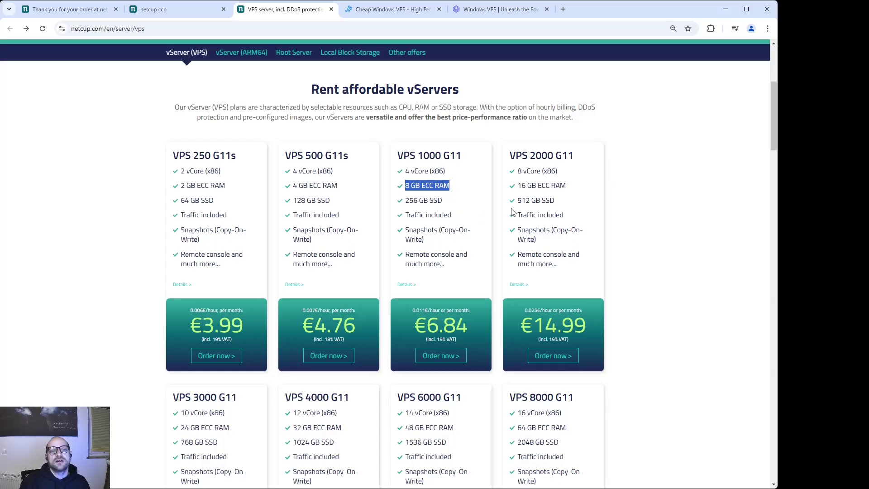
left_click(534, 217)
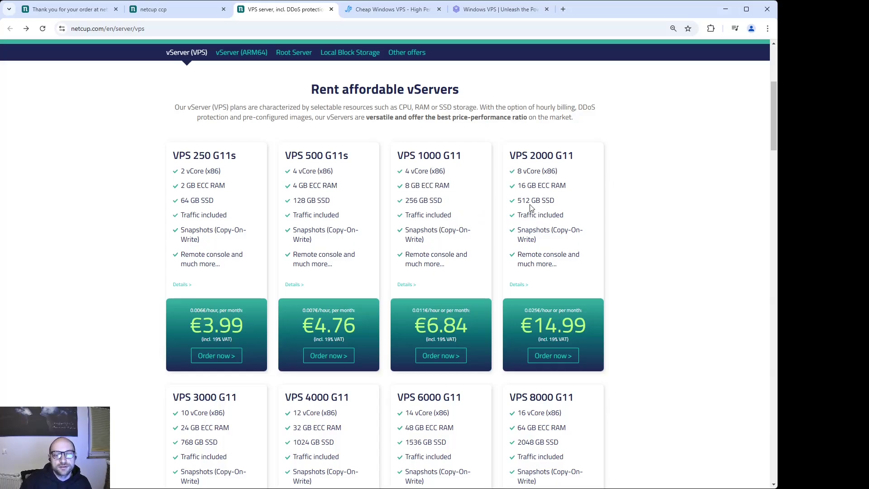
scroll(543, 227, "down", 3)
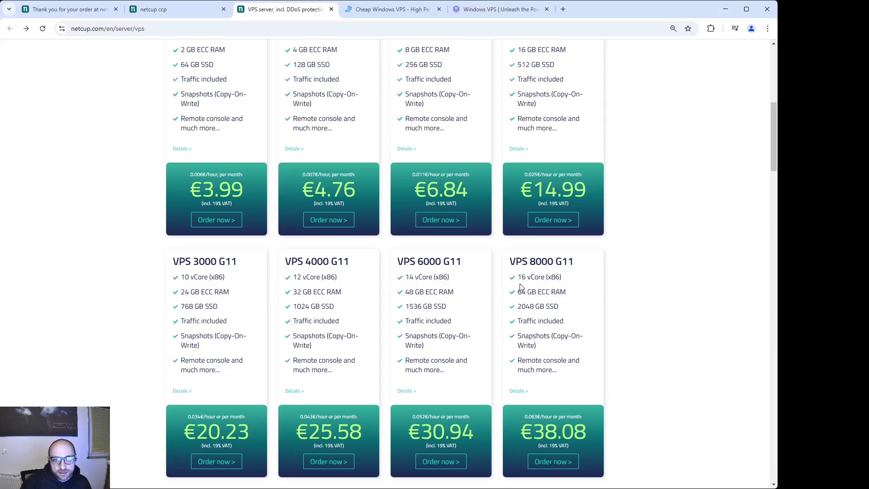
scroll(556, 326, "down", 2)
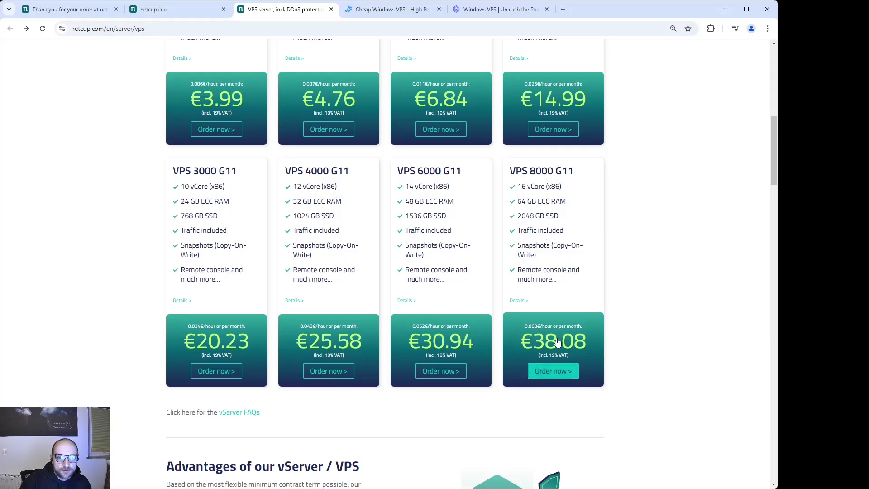
left_click_drag(518, 202, 558, 218)
Step: Check Hostwinds' unmanaged Windows VPS price table for plans comparable to VPS 8000 G11
left_click(390, 9)
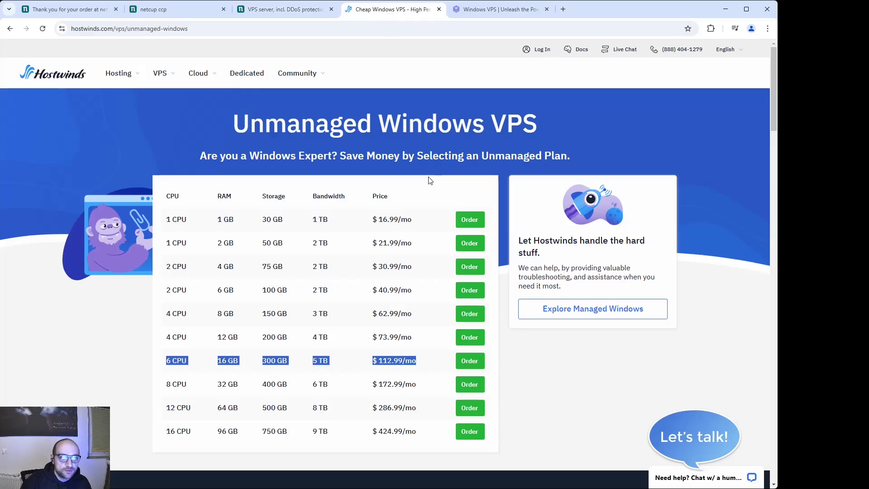
scroll(357, 229, "down", 3)
scroll(330, 249, "up", 1)
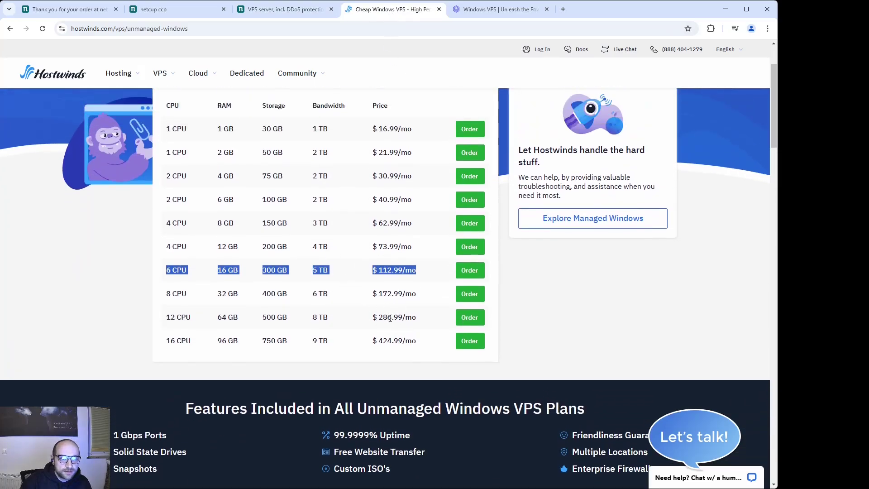
Step: Return to netcup's vServer plans and start an order for VPS 1000 G11
left_click(303, 10)
scroll(461, 157, "up", 6)
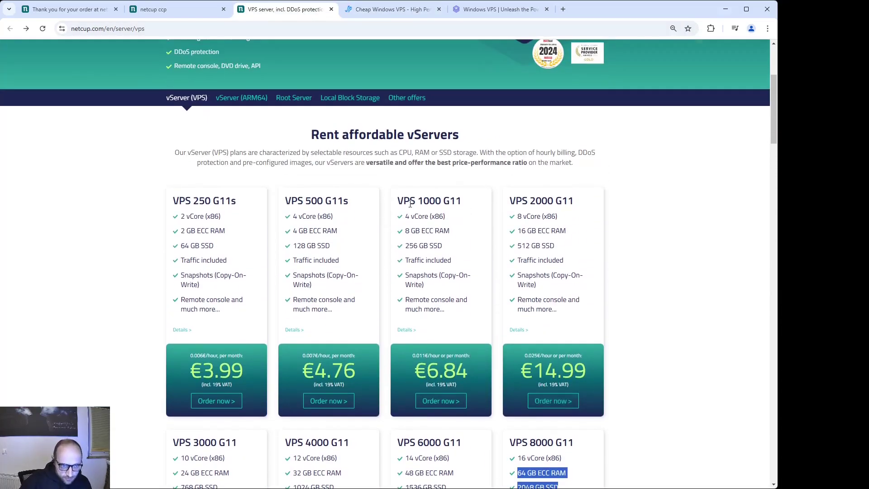
left_click_drag(398, 202, 471, 207)
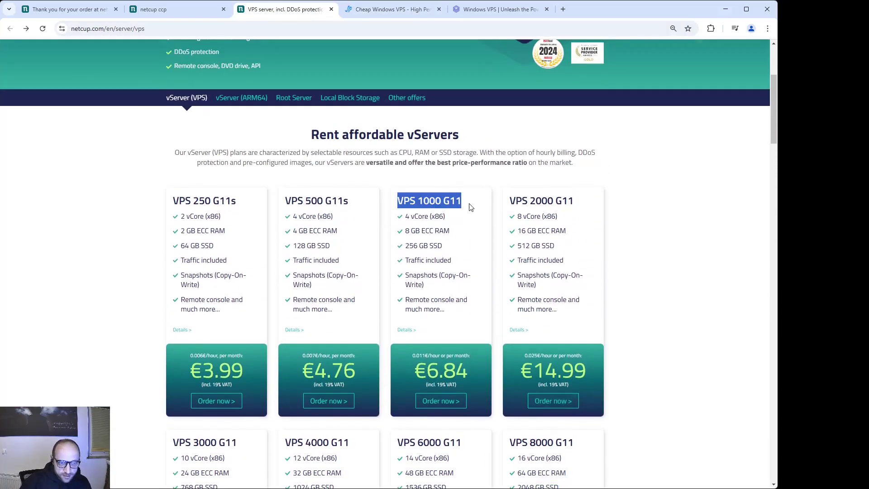
left_click(441, 401)
Step: Add the VPS 1000 G11 with a 12-month contract and no preferred European location to the cart, and open the cart
scroll(411, 216, "down", 5)
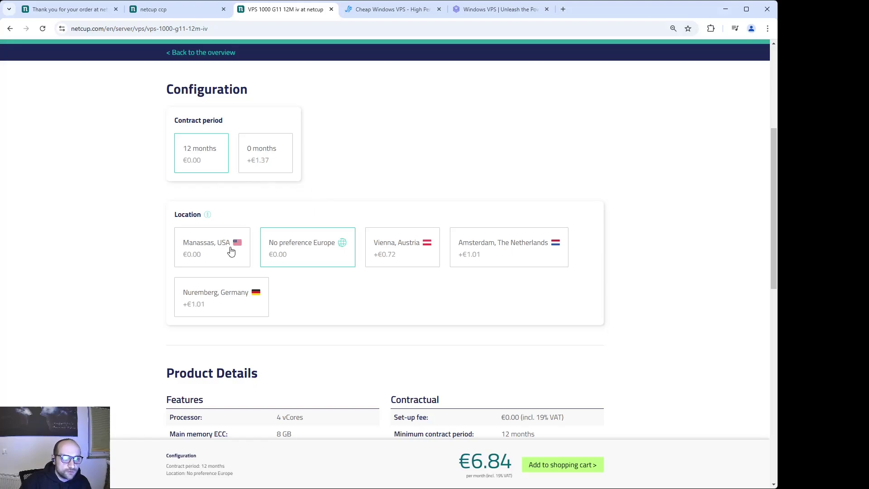
scroll(385, 158, "down", 6)
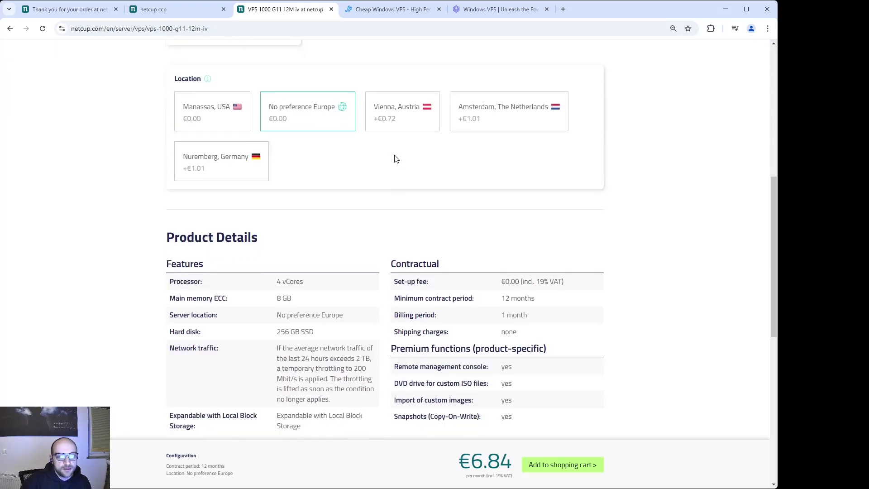
scroll(401, 174, "down", 5)
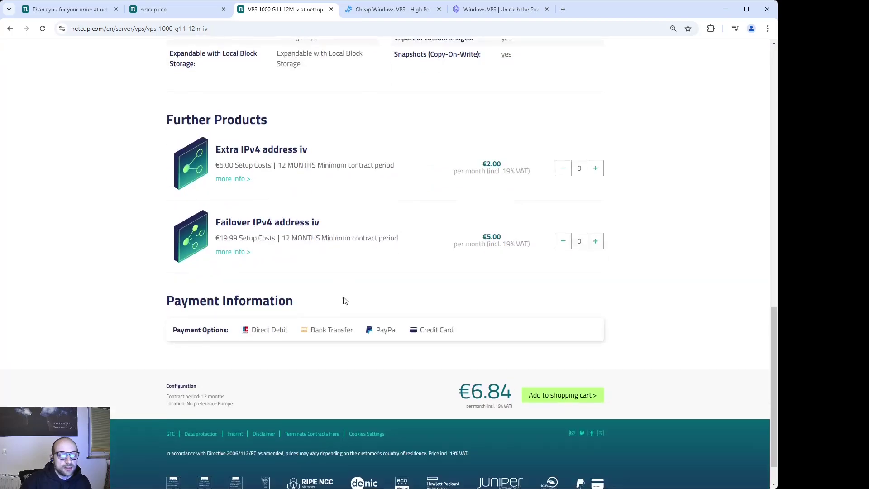
left_click(577, 395)
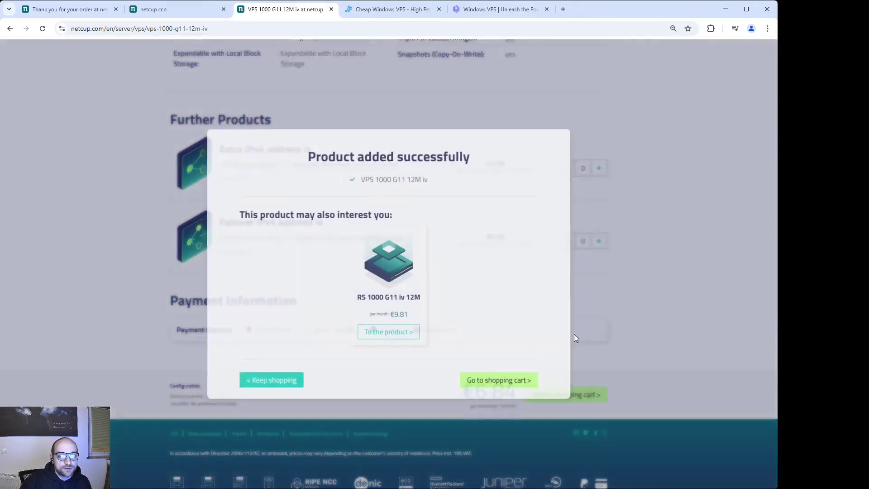
left_click(509, 386)
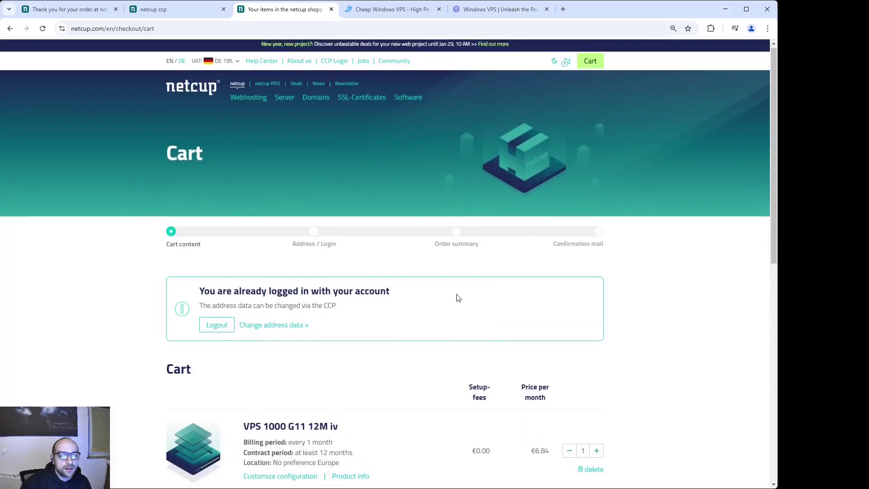
Step: Review the cart's contents, voucher field and price summary
scroll(457, 301, "down", 5)
scroll(454, 306, "down", 1)
left_click(394, 311)
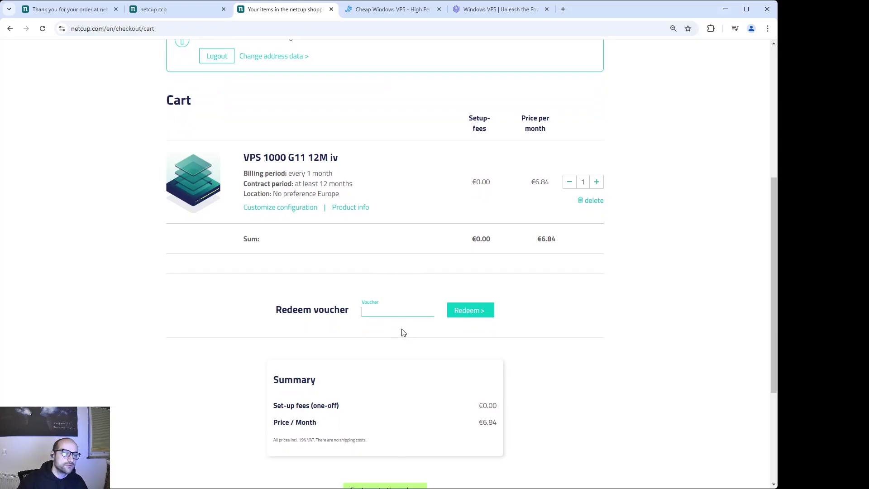
scroll(404, 335, "down", 4)
scroll(410, 335, "up", 6)
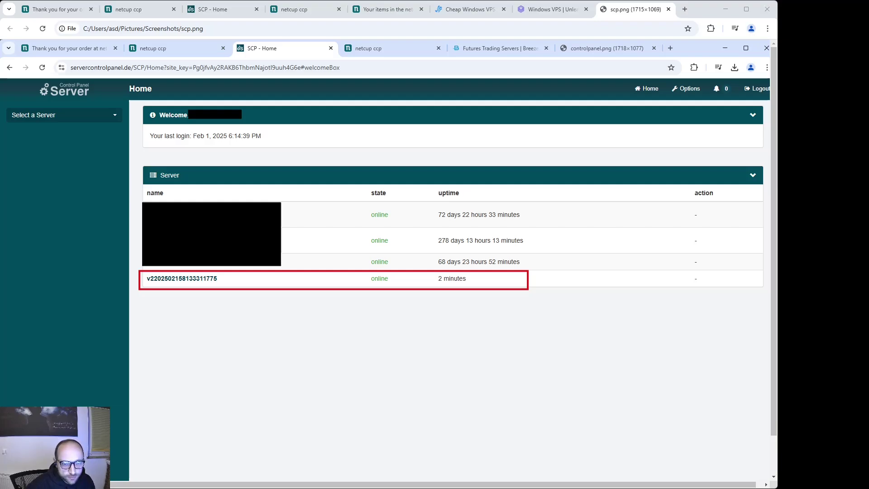
Step: Open the new server's general overview in the netcup server control panel and view its screen preview
key("ctrl+3")
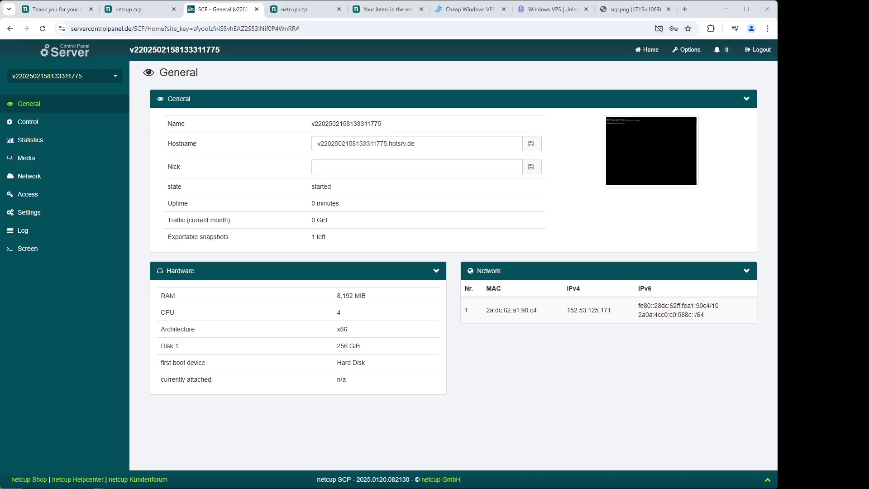
left_click(110, 78)
left_click(110, 78)
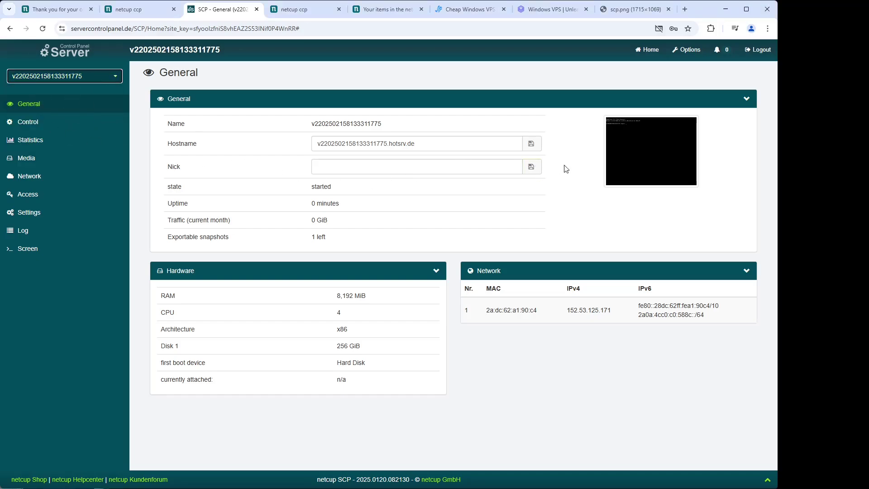
left_click(650, 162)
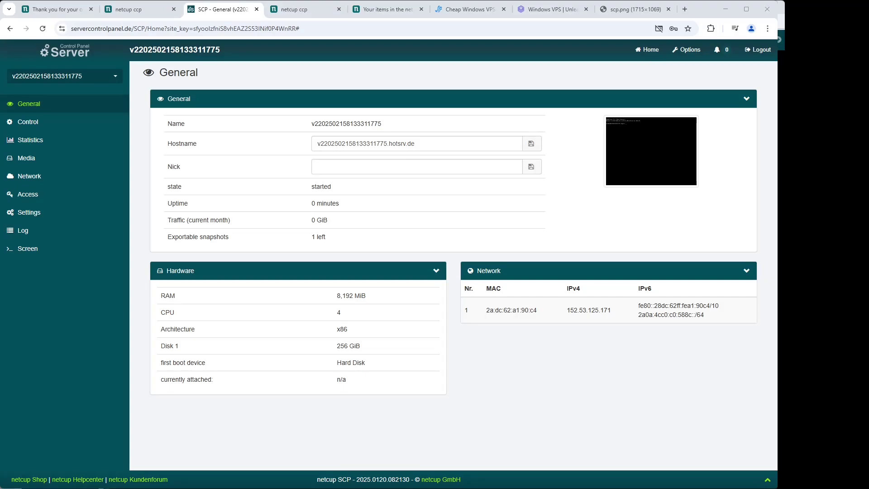
Step: Attach the official Windows Server 2019 EN-US for Evaluation (180 Days) DVD to the server with boot mode set to DVD
left_click(21, 158)
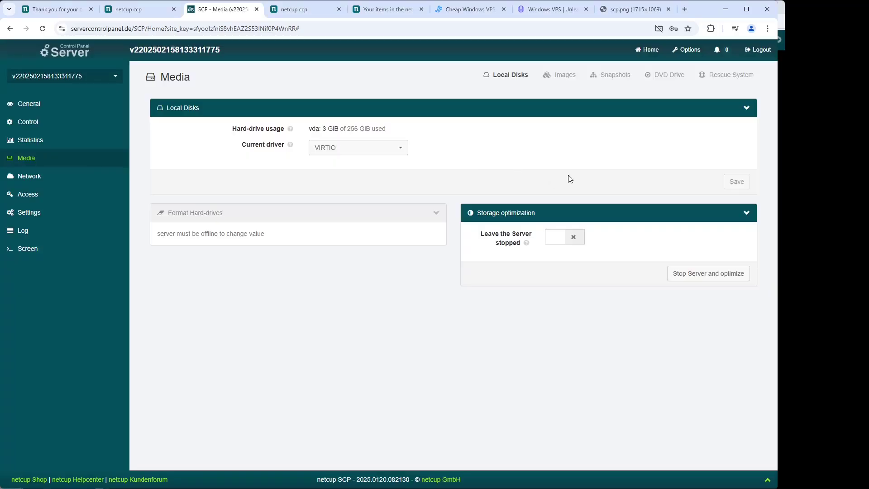
left_click(671, 75)
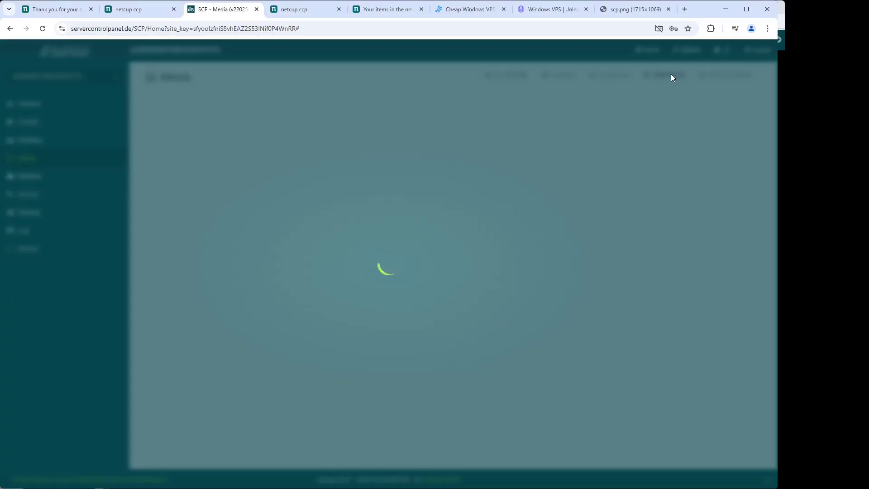
scroll(356, 175, "down", 5)
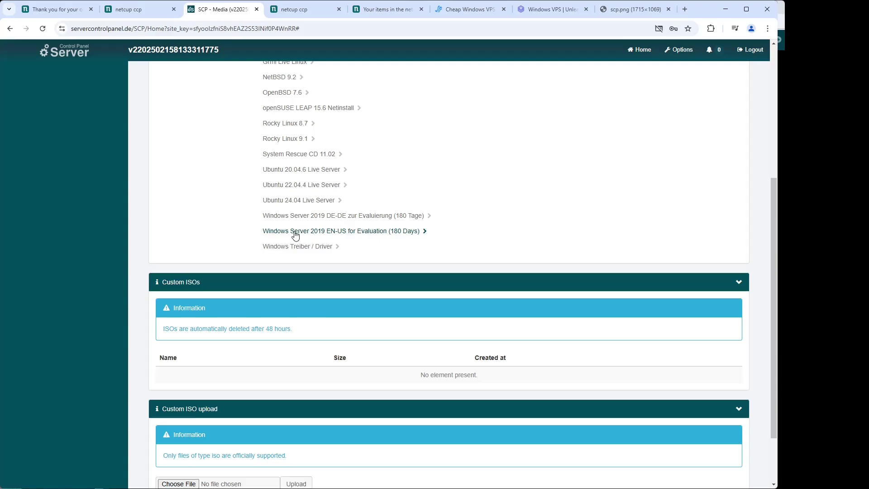
left_click(295, 231)
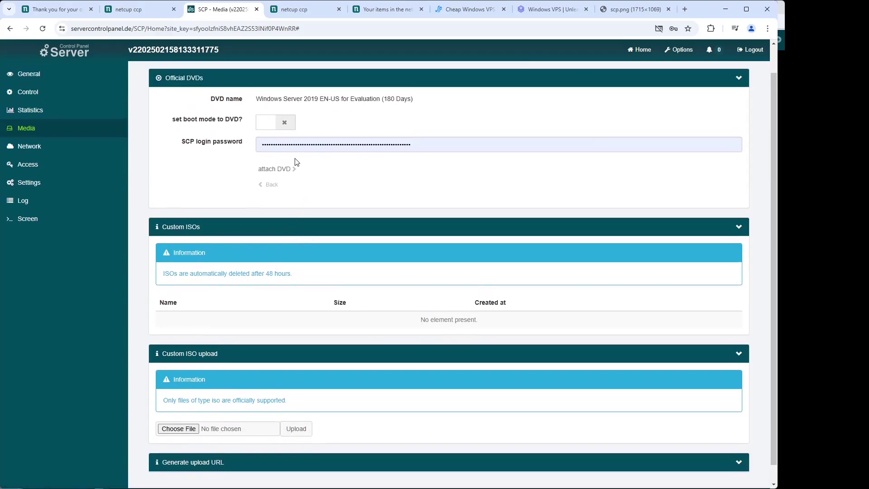
left_click(277, 125)
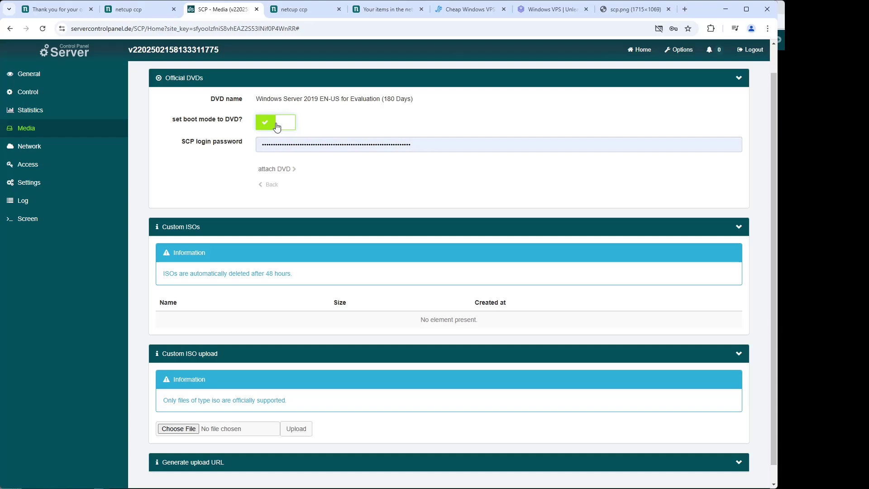
left_click(277, 170)
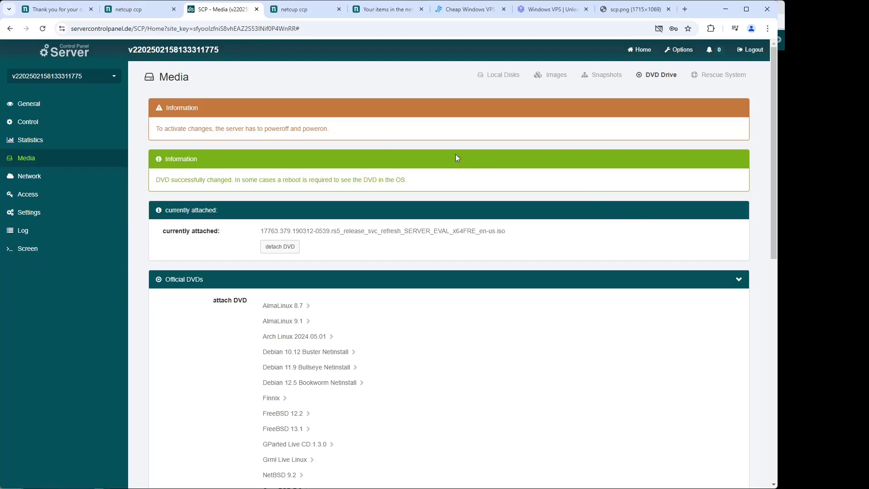
Step: Power-cycle the server, then start the Windows Server 2019 installation with English (United States) language and formats and the US keyboard
left_click(35, 123)
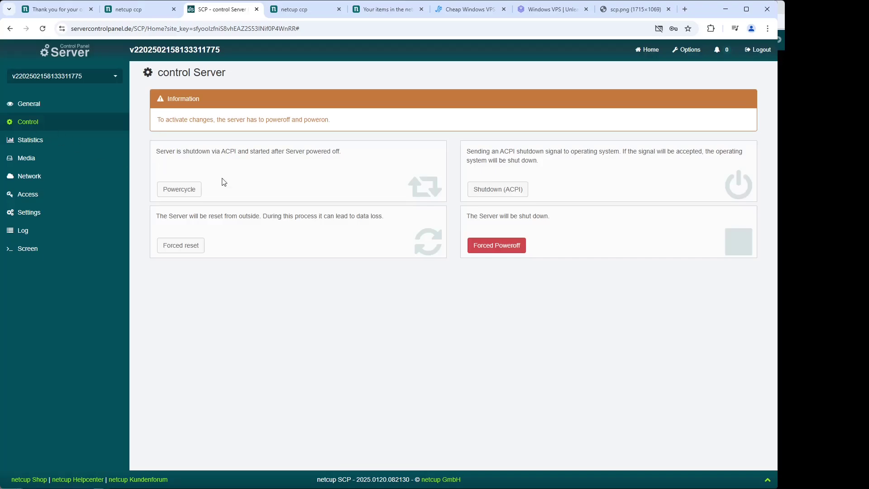
left_click(174, 192)
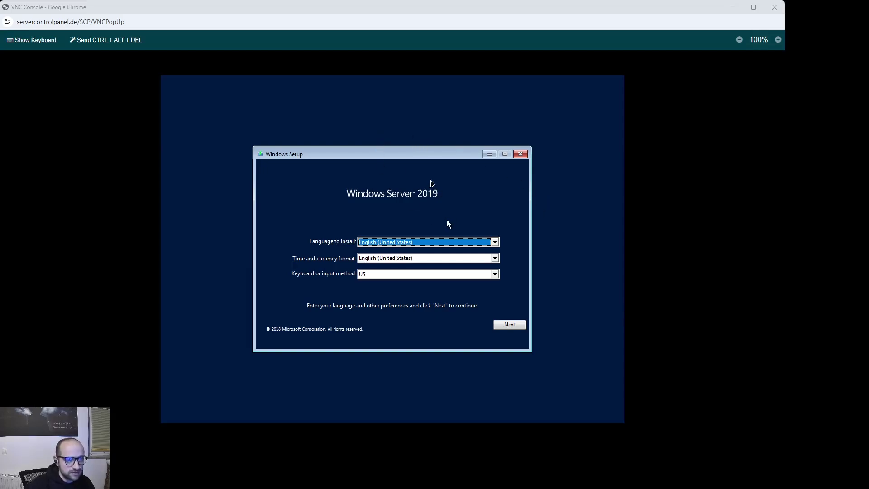
left_click(507, 326)
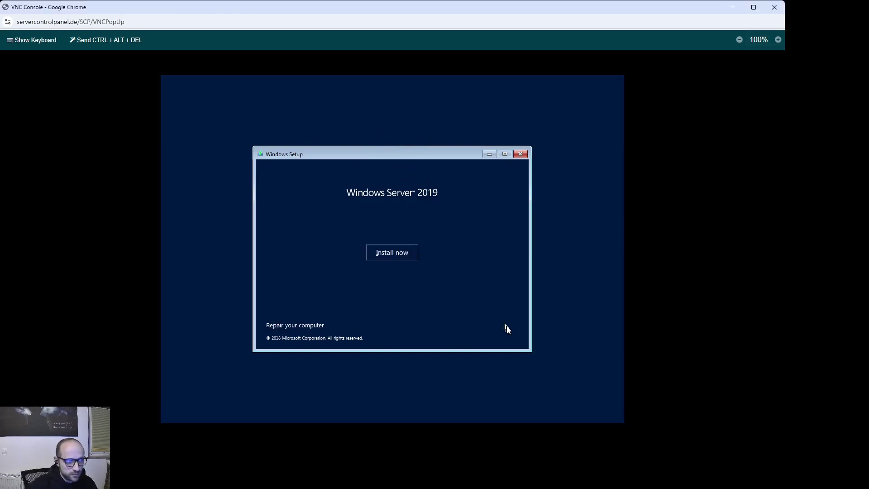
left_click(407, 257)
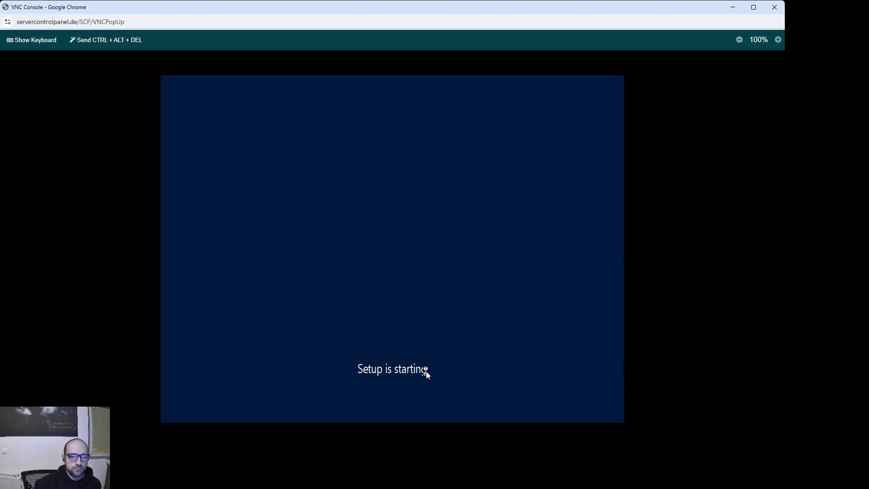
Step: Set up a custom, Windows-only installation of Windows Server 2019 Standard Evaluation (Desktop Experience), accepting the license terms
left_click(389, 197)
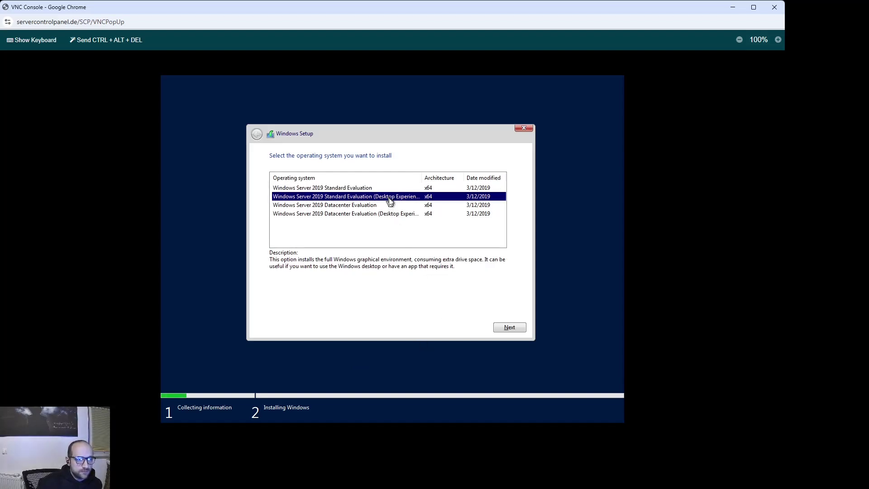
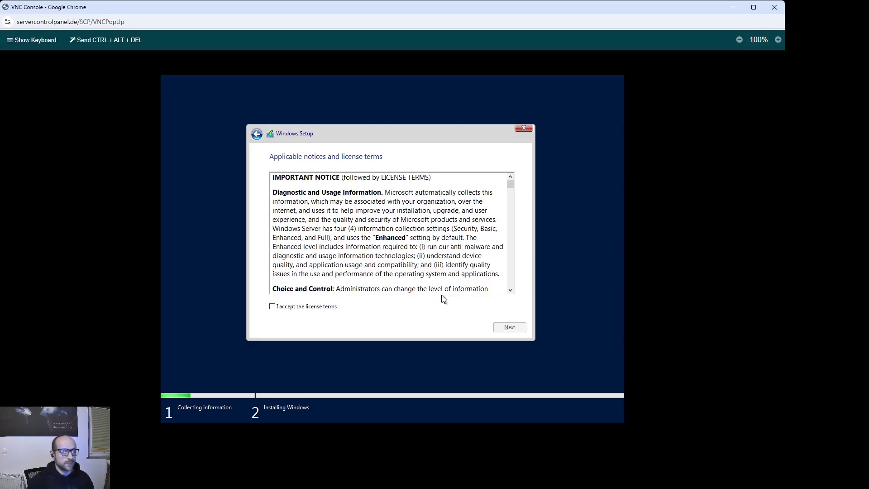
left_click(316, 305)
left_click(503, 329)
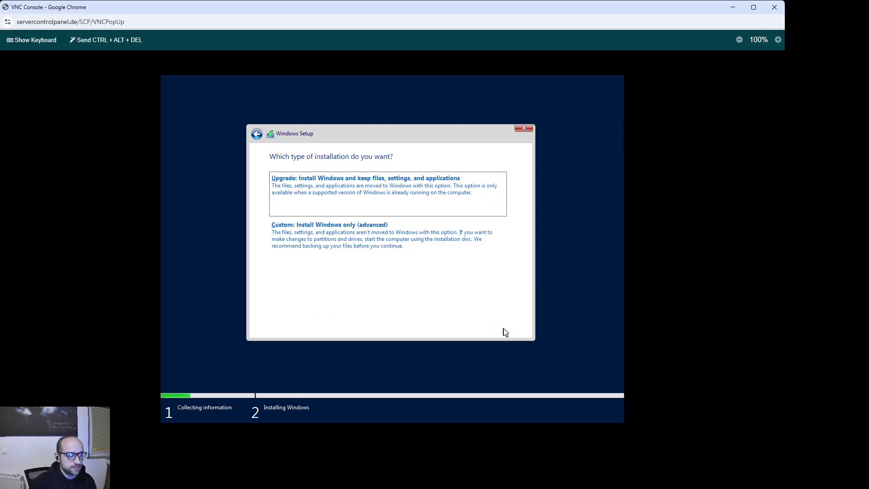
left_click(317, 245)
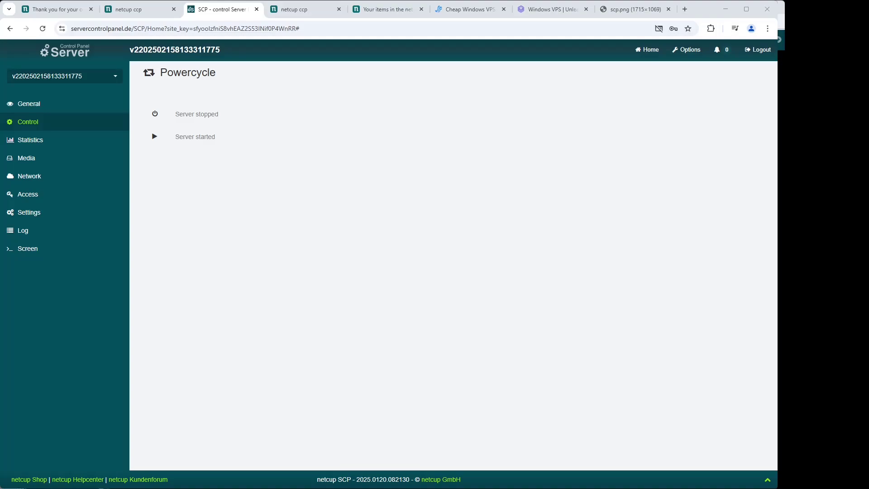
Step: In the server control panel, attach the official Windows Treiber / Driver DVD without setting the boot mode to DVD
left_click(48, 157)
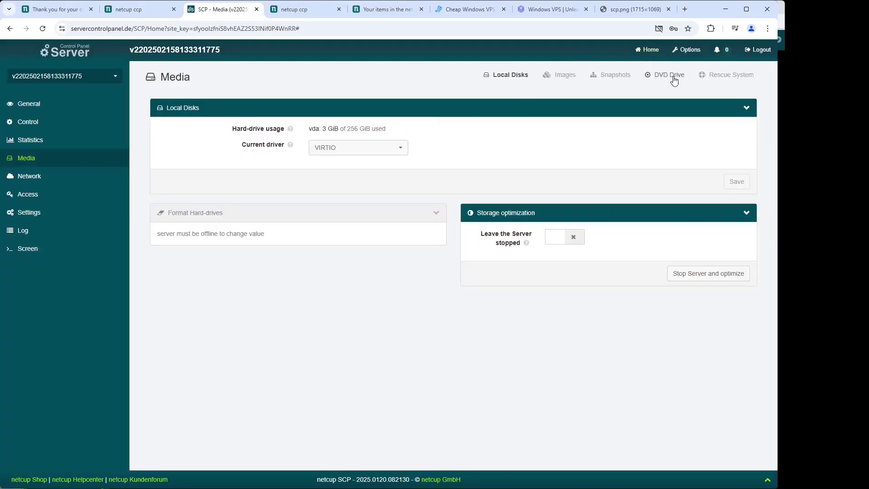
left_click(666, 76)
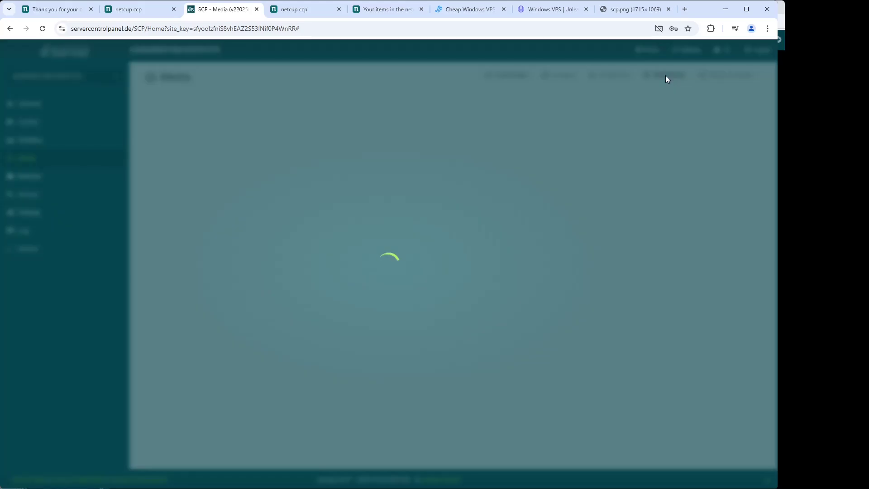
scroll(386, 292, "down", 5)
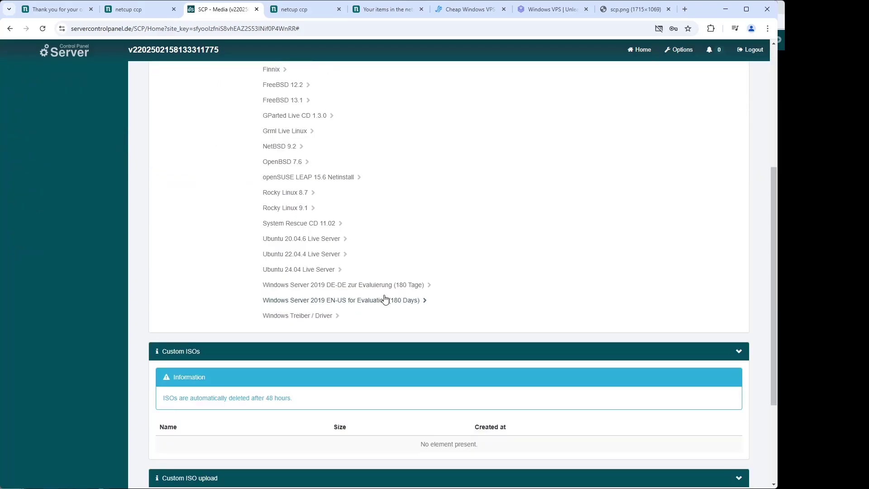
left_click(284, 316)
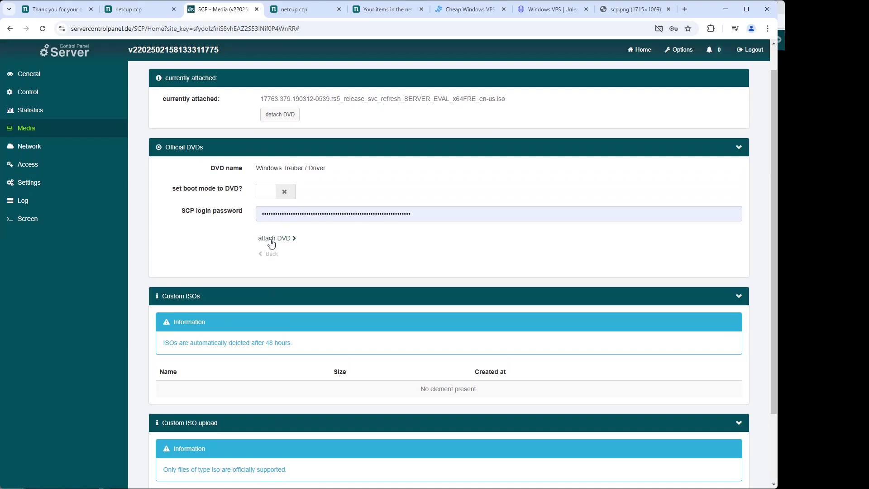
left_click(271, 240)
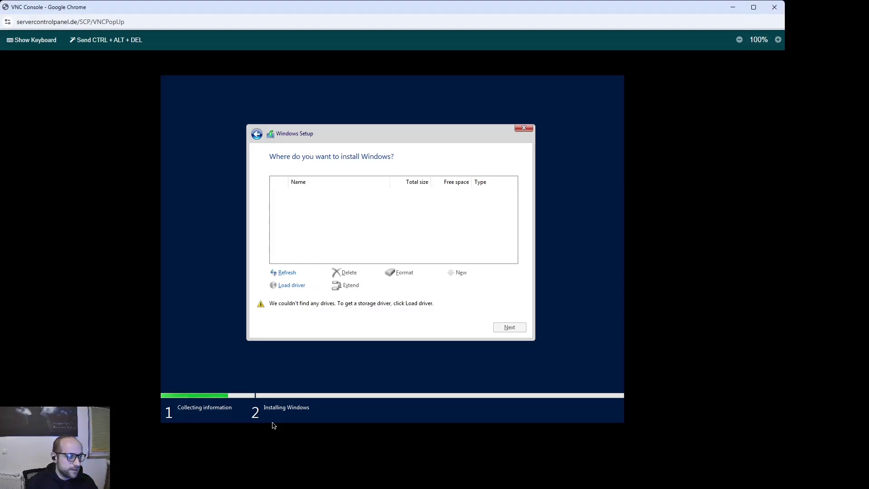
Step: In the VNC console, load the Red Hat VirtIO SCSI controller driver from the amd64\2k19 folder of the virtio-win CD drive
left_click(294, 288)
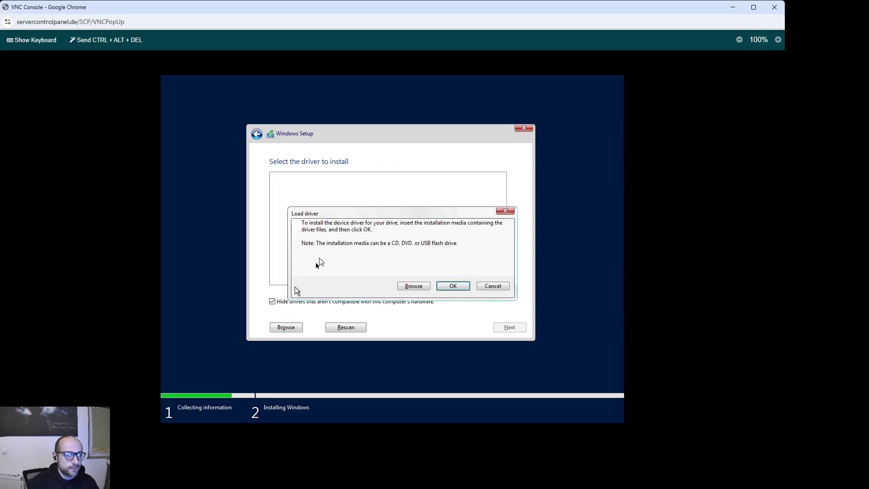
left_click(410, 286)
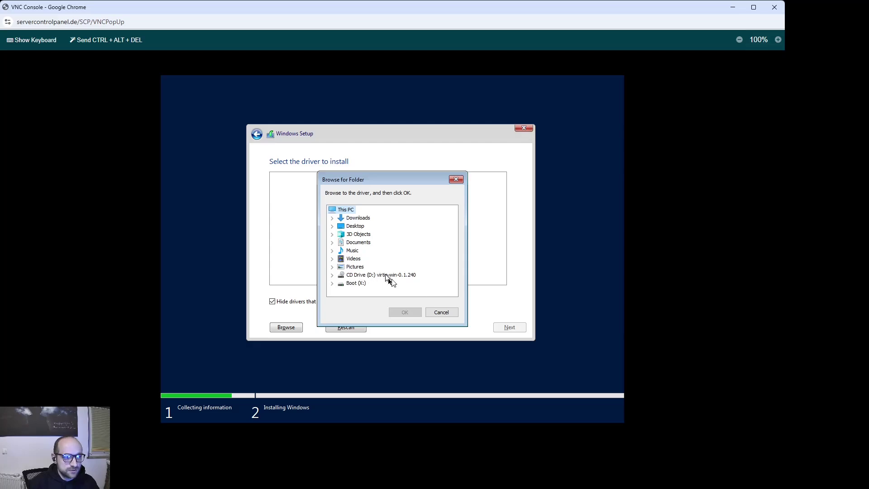
left_click(332, 275)
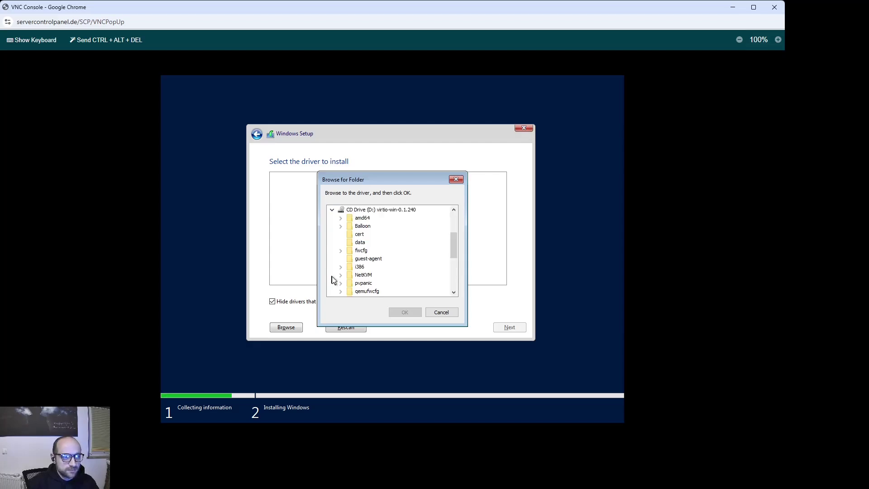
left_click(341, 219)
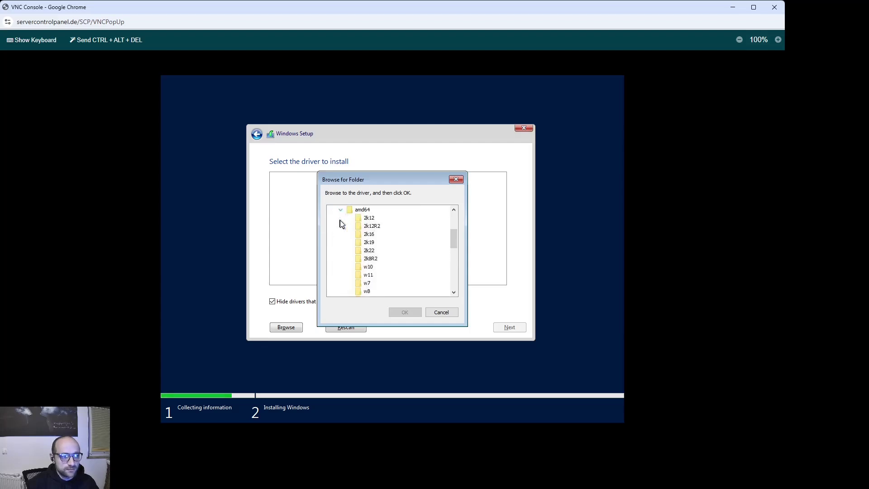
left_click(369, 242)
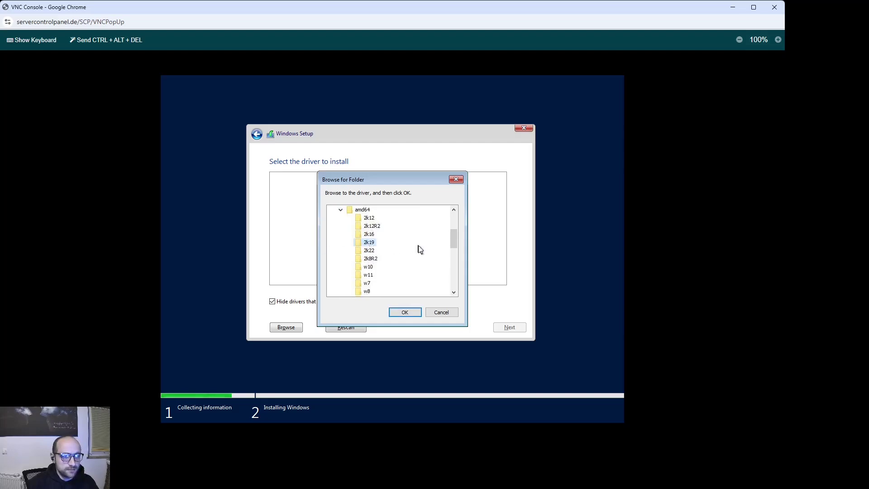
left_click(405, 312)
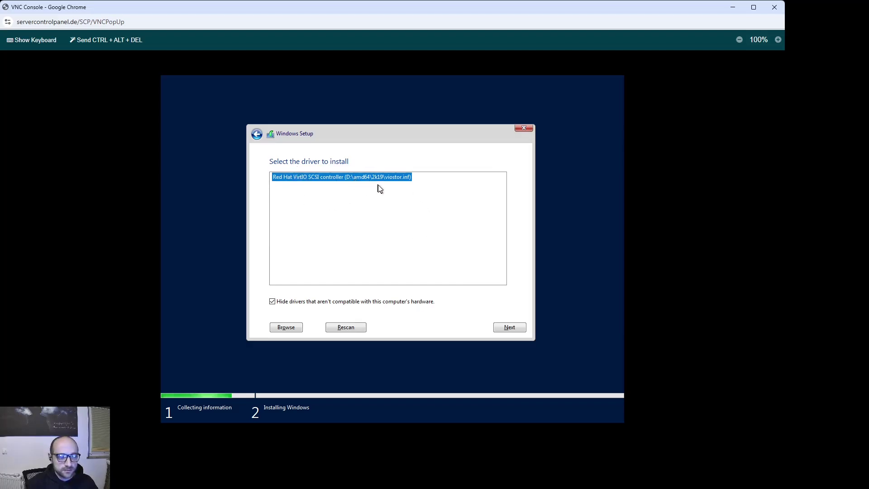
left_click(510, 328)
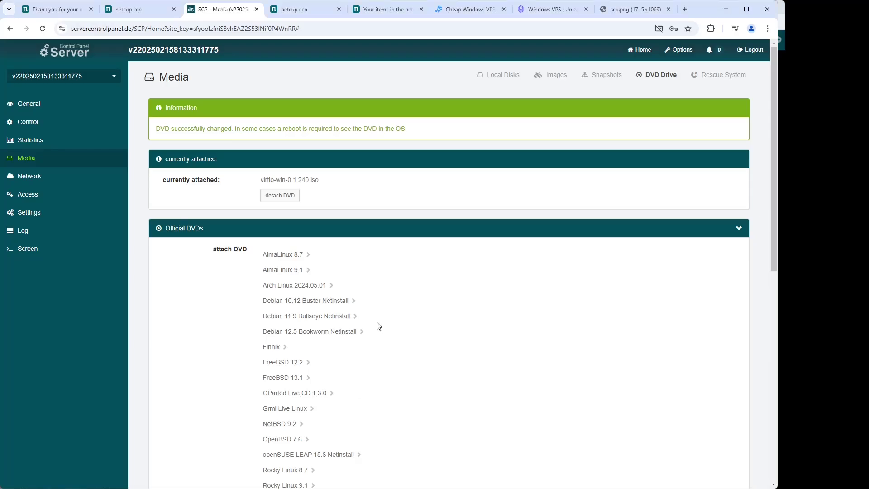
Step: In the server control panel, detach the driver DVD and reattach Windows Server 2019 EN-US for Evaluation (180 Days), leaving DVD boot mode off
scroll(363, 307, "down", 6)
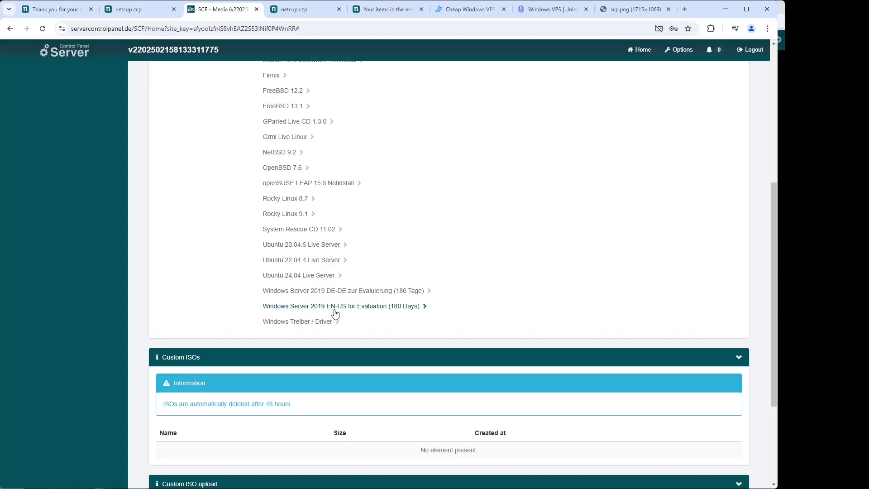
left_click(287, 309)
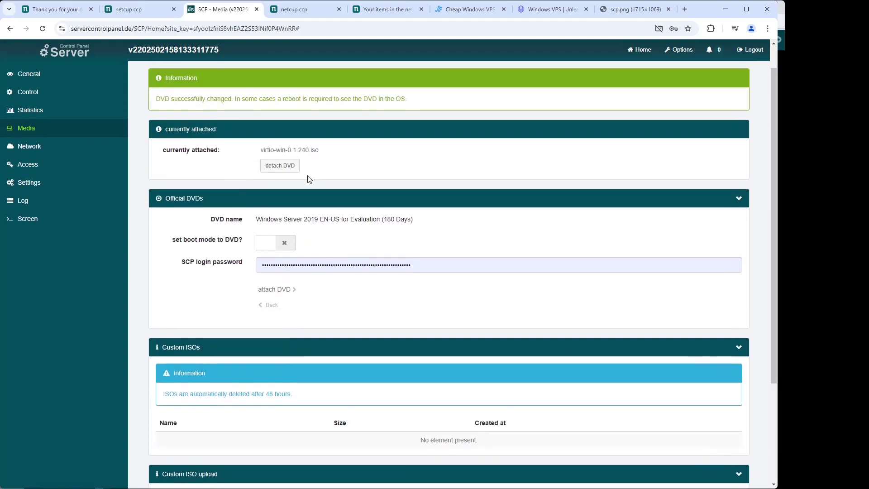
left_click(280, 166)
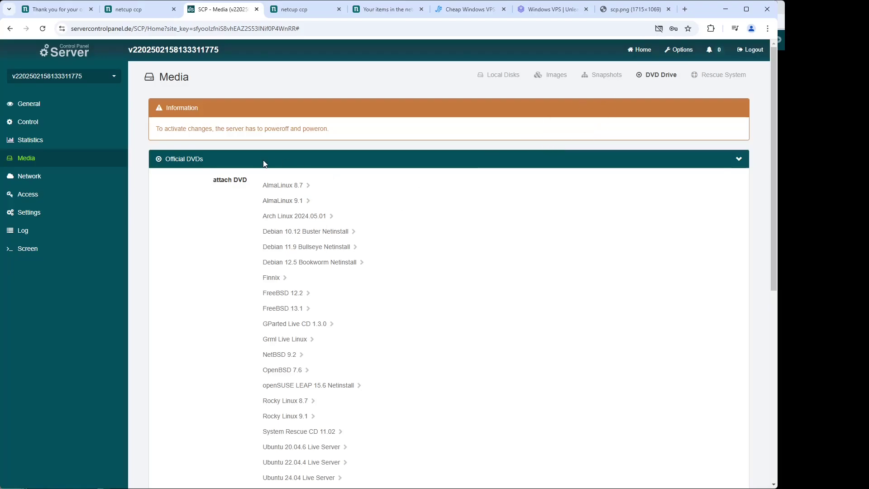
scroll(272, 249, "down", 5)
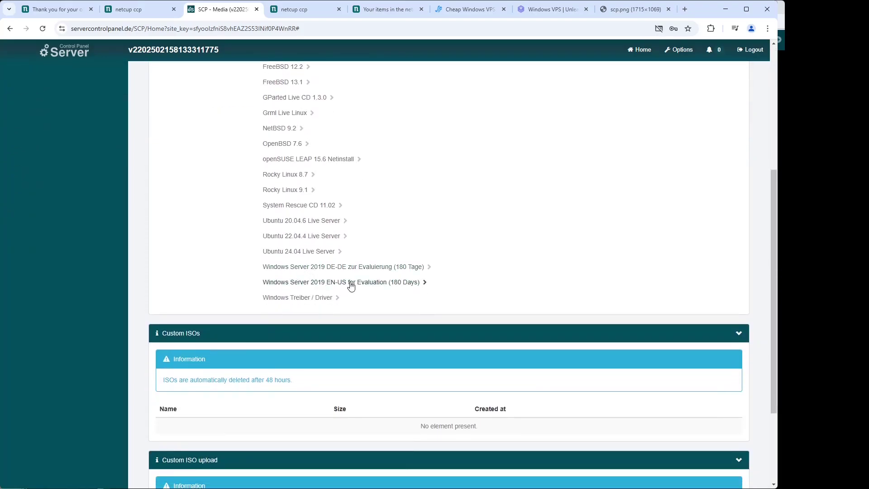
left_click(289, 283)
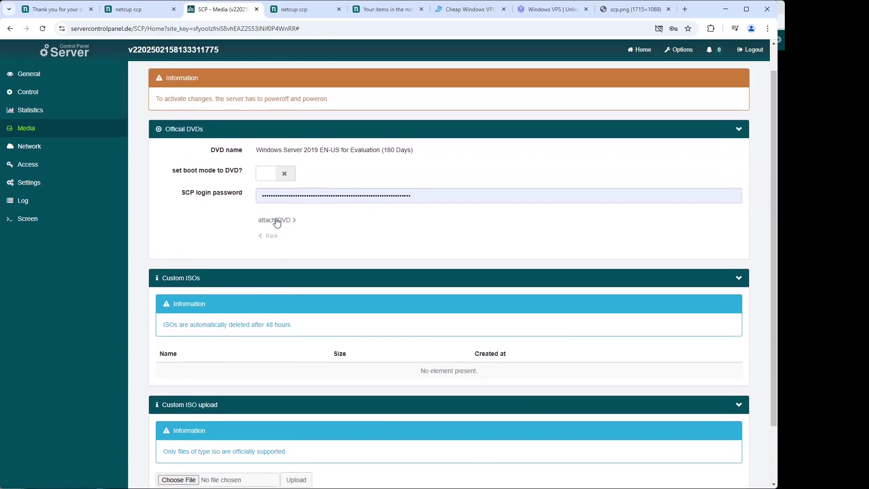
left_click(277, 221)
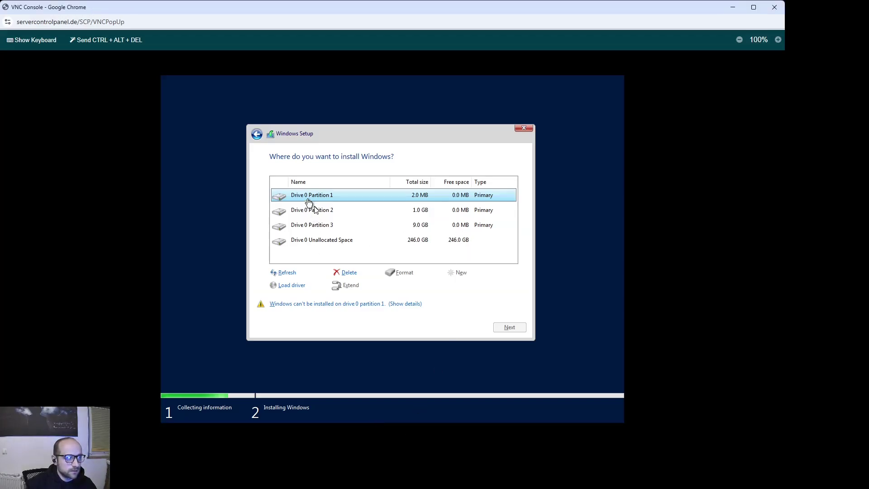
Step: In the VNC console, delete all three partitions on Drive 0 and start installing Windows on its unallocated space
left_click(327, 226)
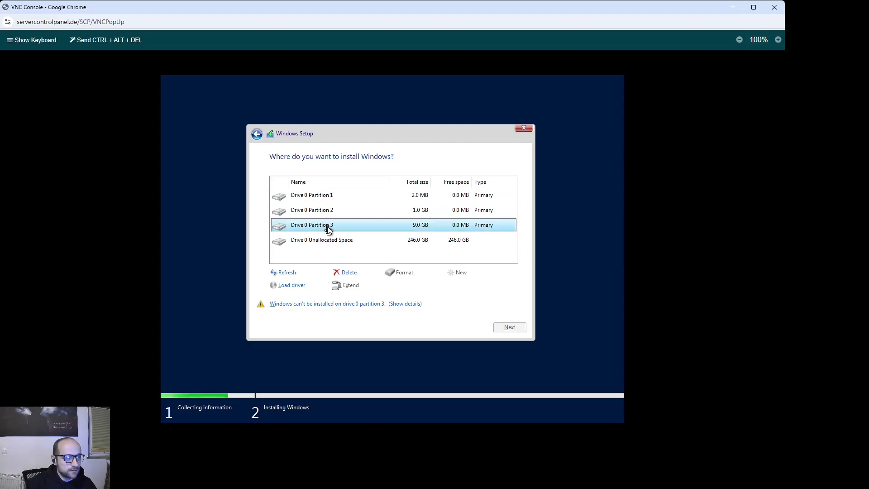
left_click(347, 272)
left_click(453, 287)
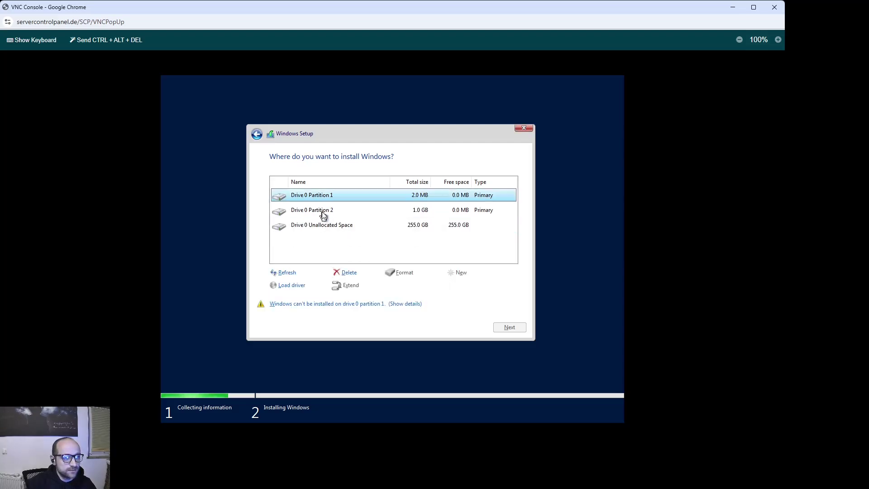
left_click(353, 273)
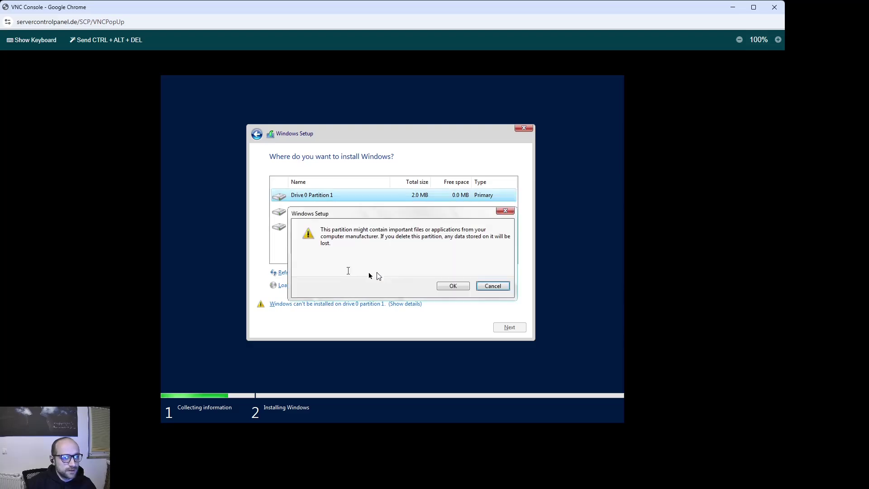
left_click(452, 287)
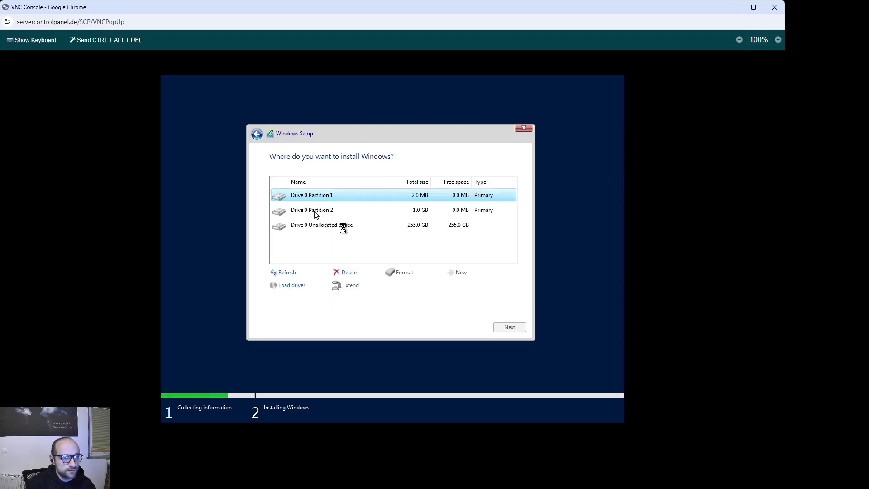
left_click(347, 272)
left_click(453, 287)
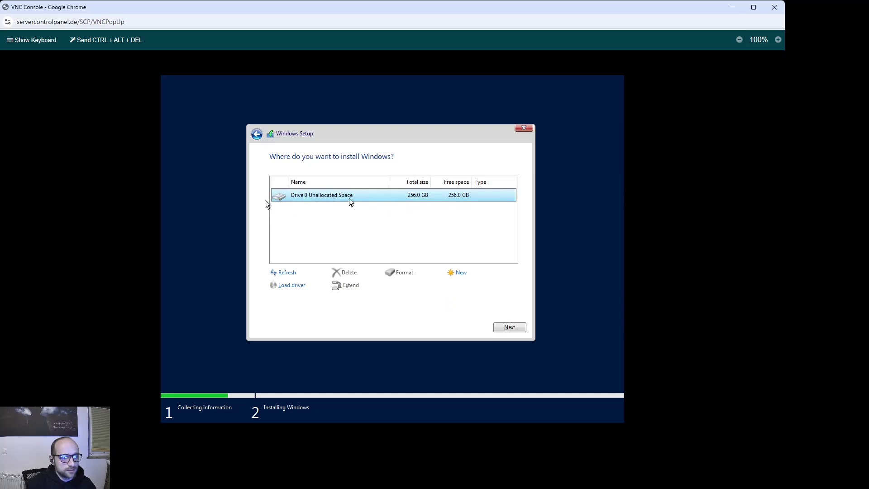
left_click(508, 328)
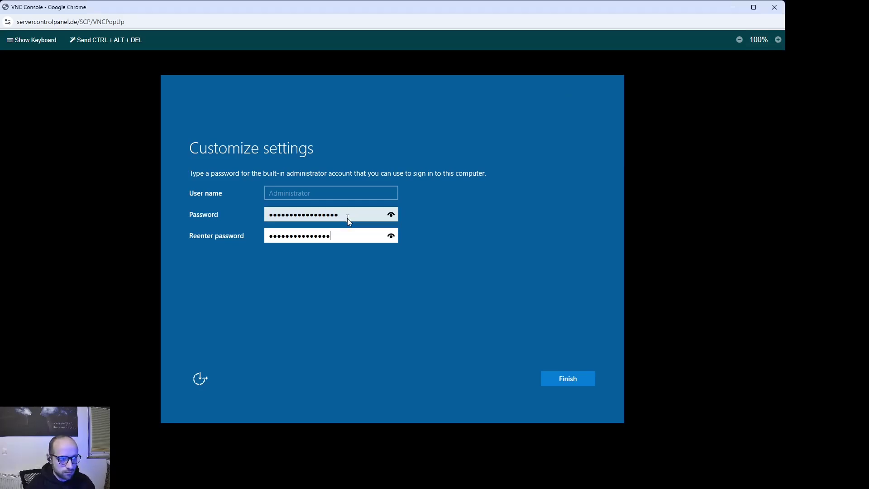
Step: Finish setting the built-in Administrator password in the VNC console and sign in as Administrator with the account password
left_click(572, 383)
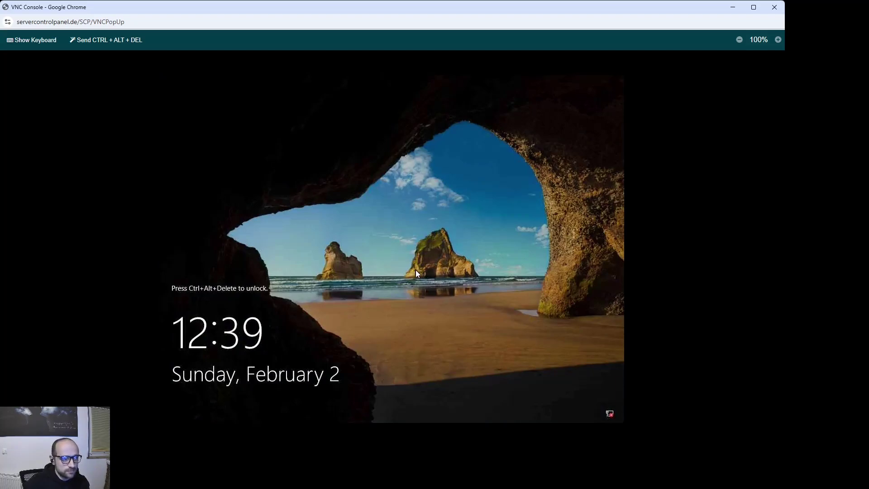
left_click(109, 41)
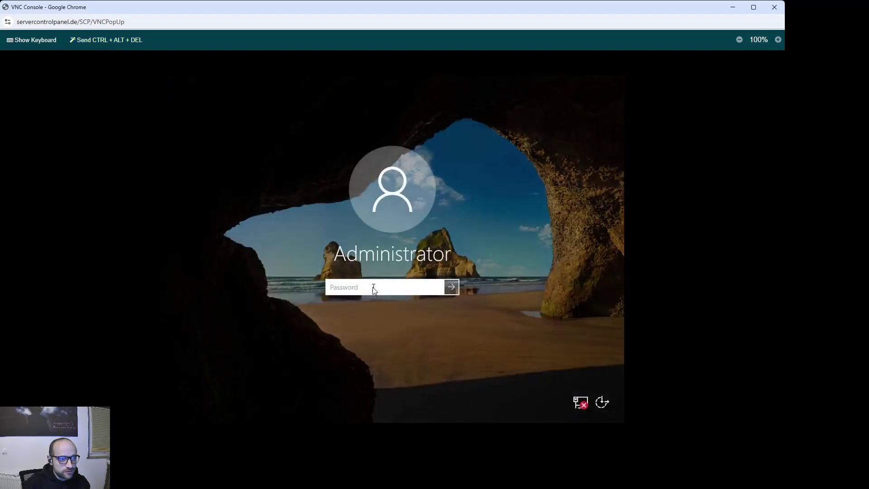
type("•")
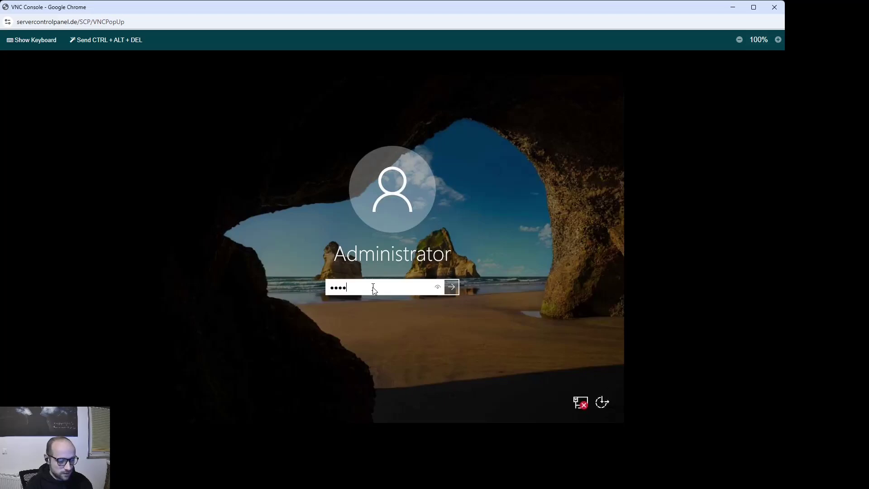
type("••••••••")
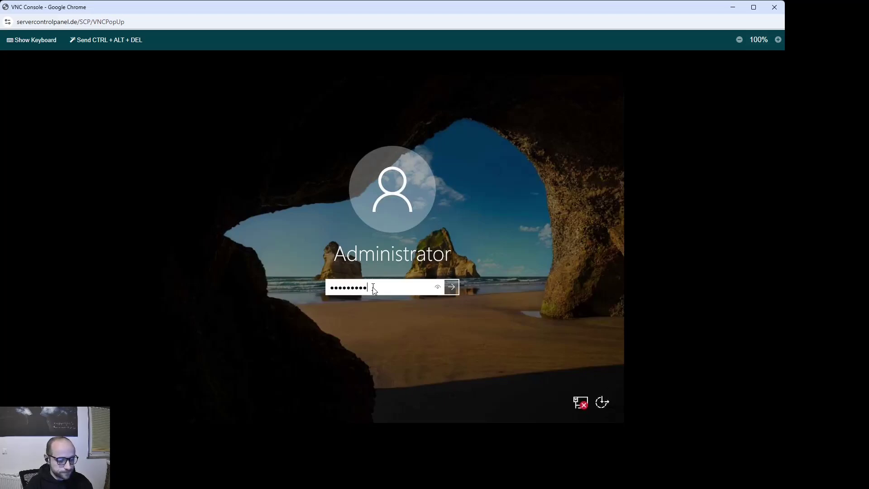
type("••••")
key("Return")
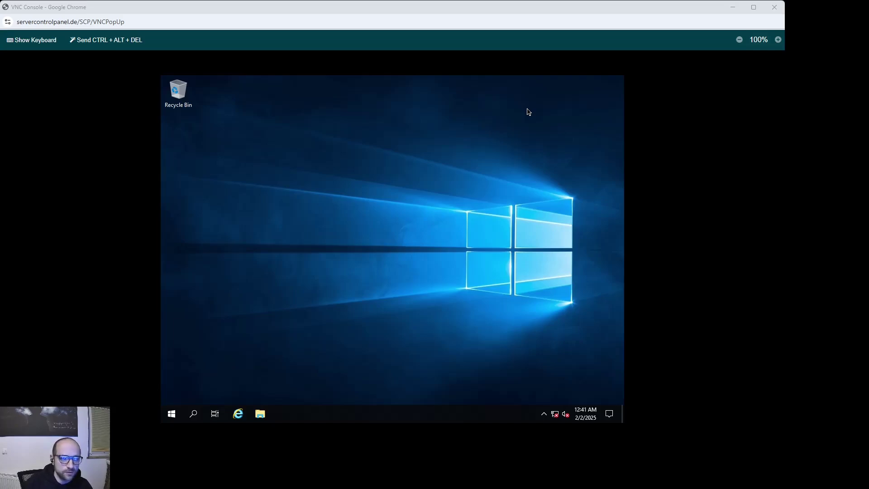
Step: In the server control panel, check which DVD is attached and view the official Windows Treiber / Driver DVD entry
mouse_move(555, 419)
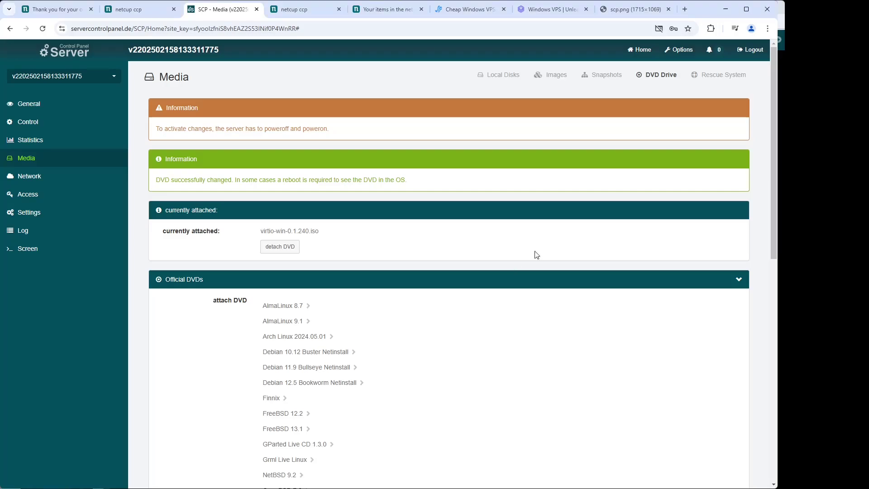
left_click_drag(263, 235, 312, 254)
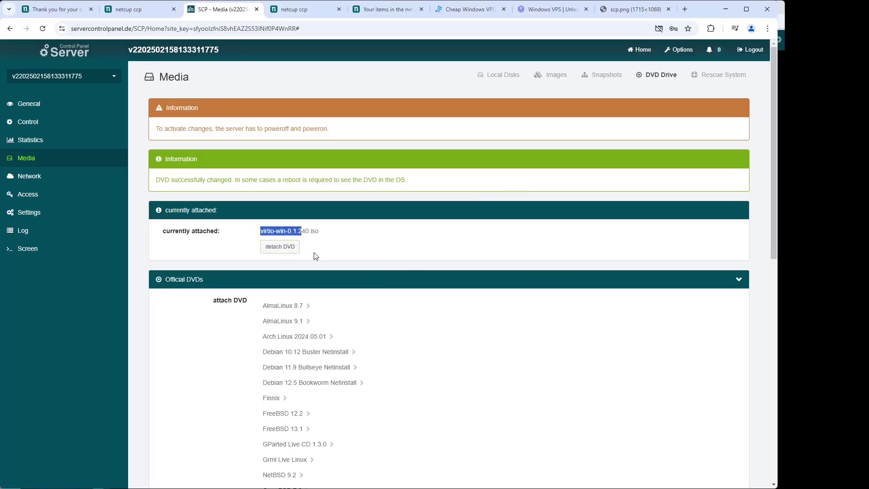
scroll(312, 255, "down", 5)
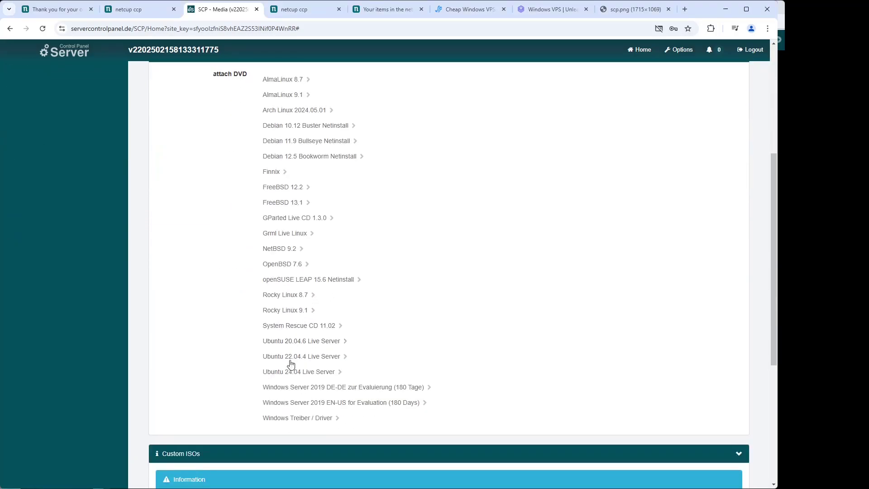
left_click(284, 419)
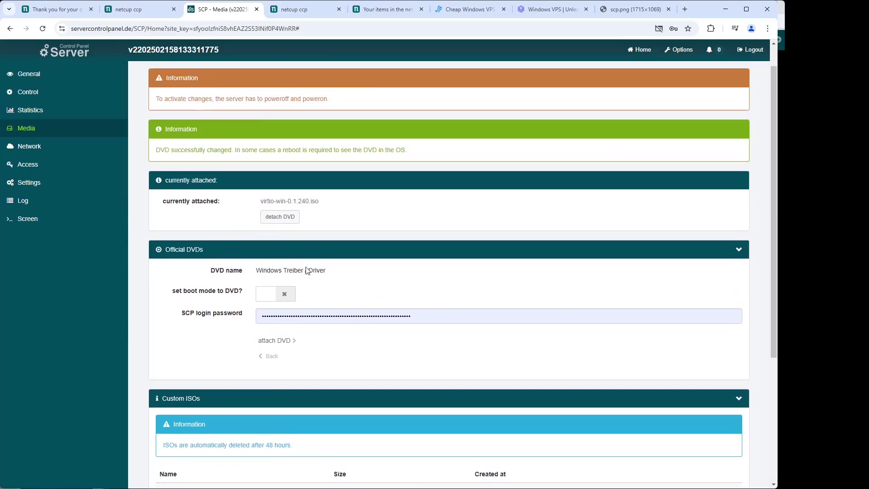
left_click_drag(261, 201, 343, 203)
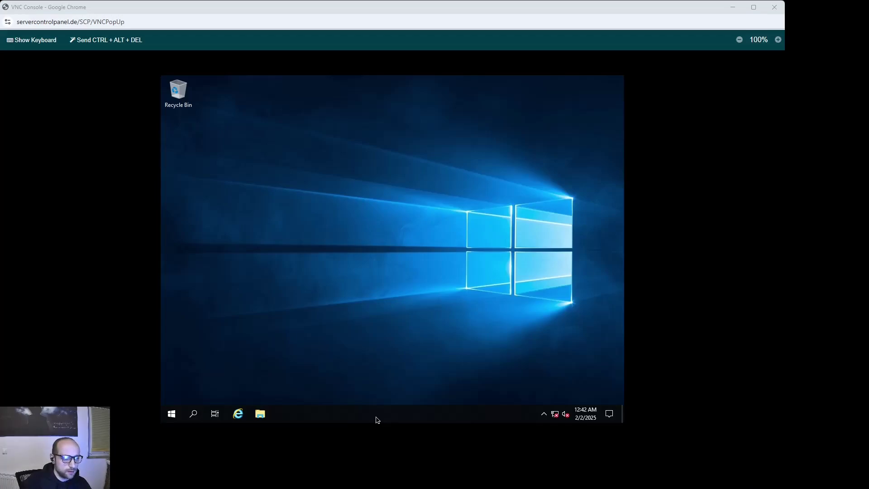
Step: In the VNC console, open Device Manager from the Control Panel's Hardware category
left_click(171, 414)
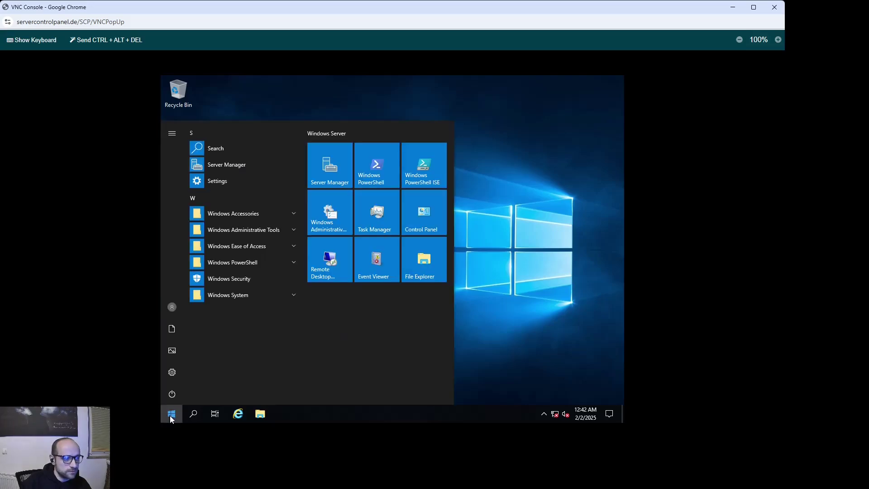
left_click(429, 215)
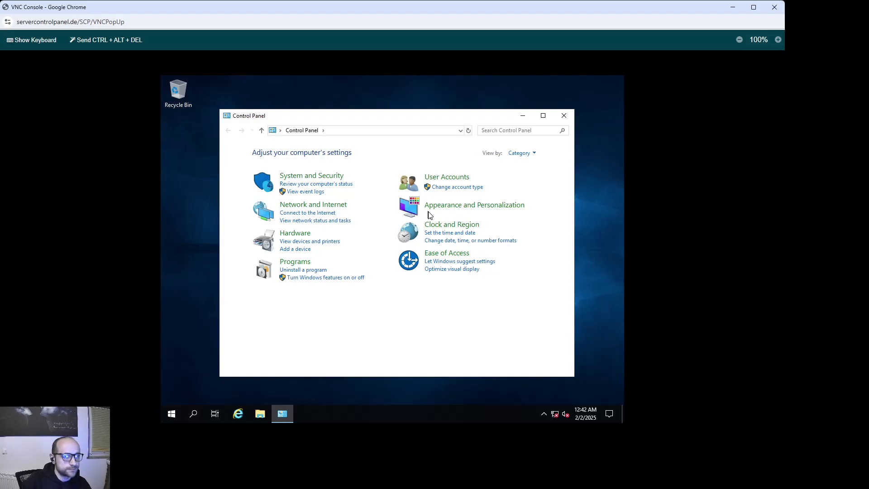
left_click(302, 234)
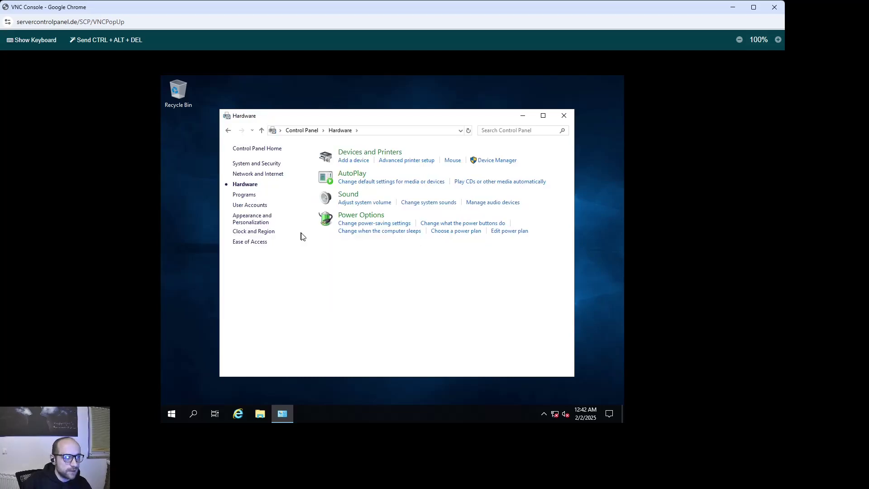
left_click(495, 162)
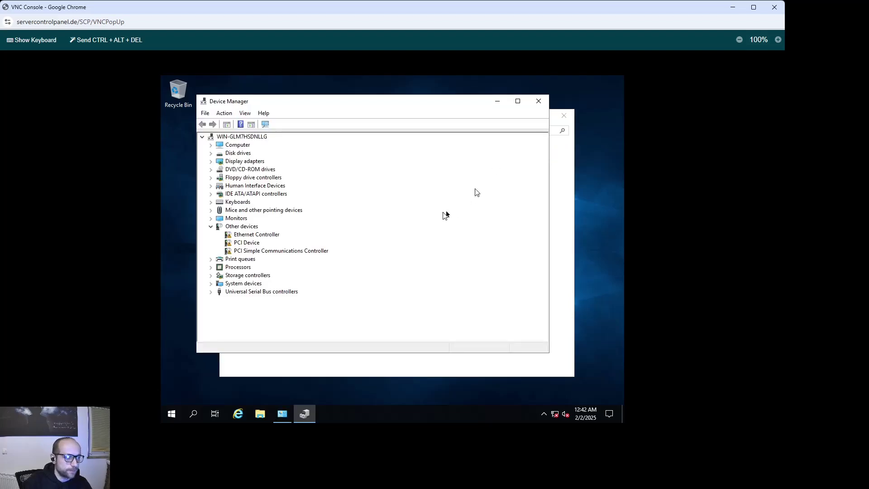
Step: Install the Ethernet Controller's driver from the virtio-win-0.1.240 CD drive (D:), with subfolders included in the search
left_click(257, 236)
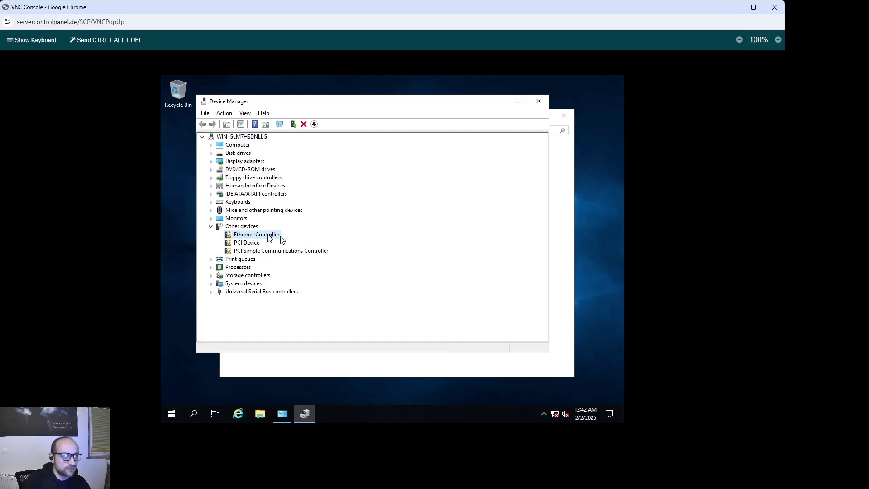
double_click(264, 237)
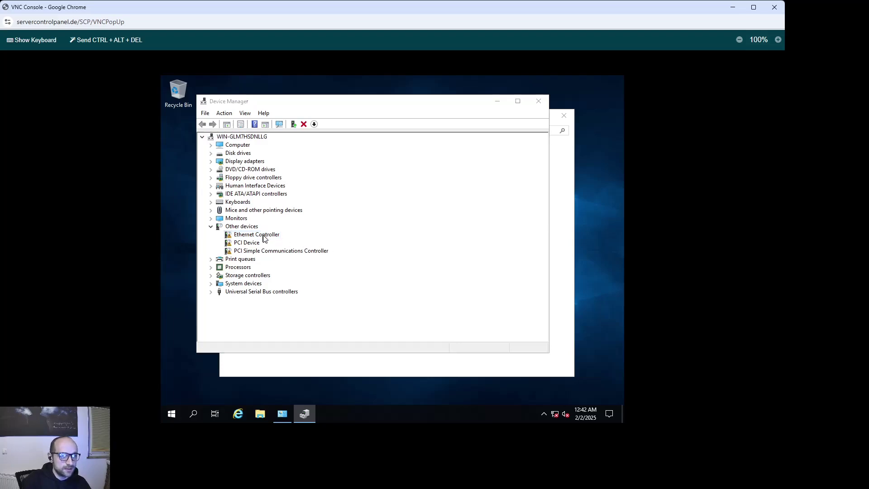
left_click(397, 279)
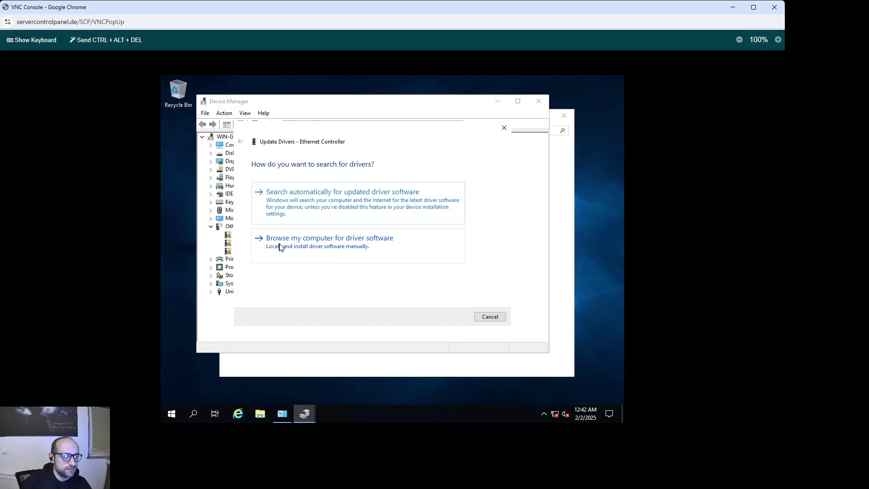
left_click(279, 247)
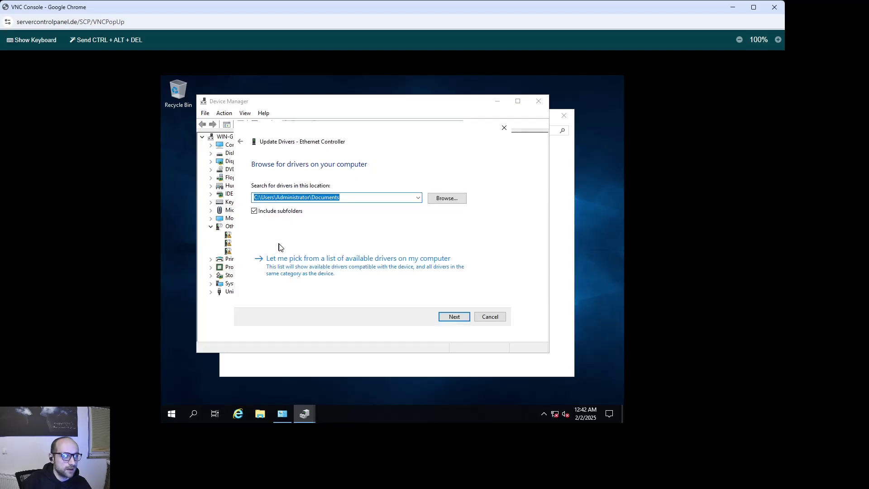
left_click(440, 198)
scroll(416, 222, "down", 2)
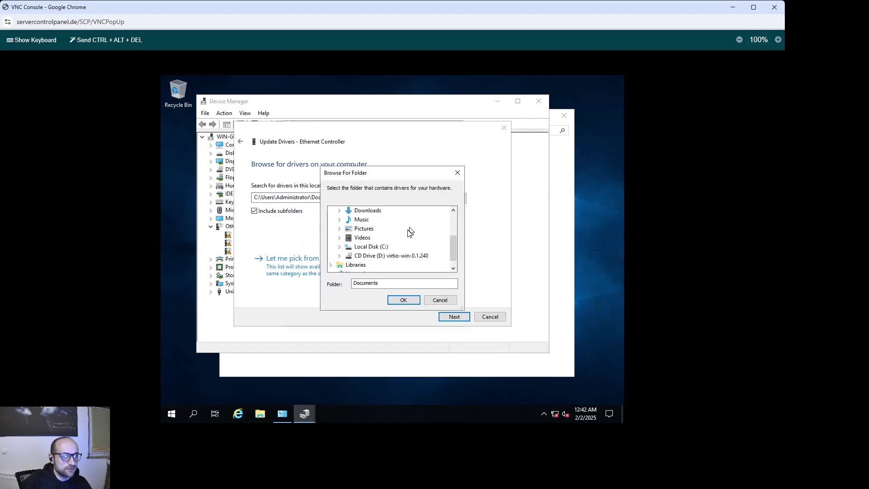
double_click(388, 256)
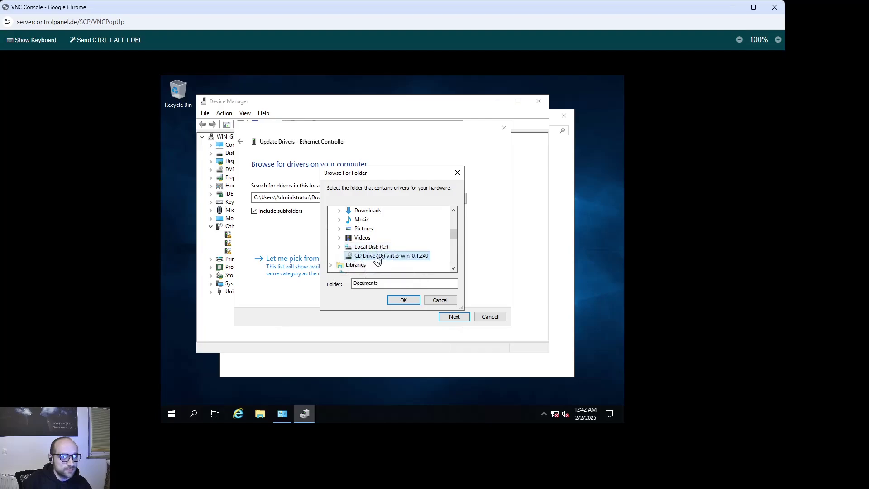
left_click(403, 301)
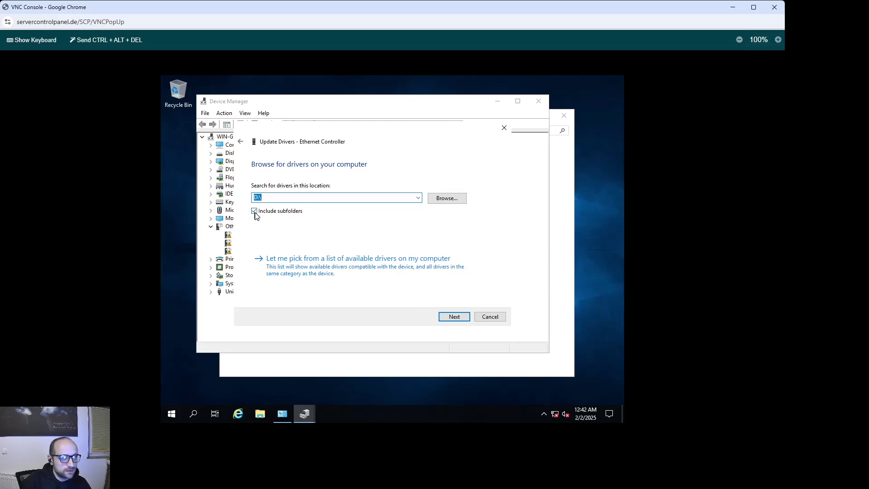
left_click(454, 317)
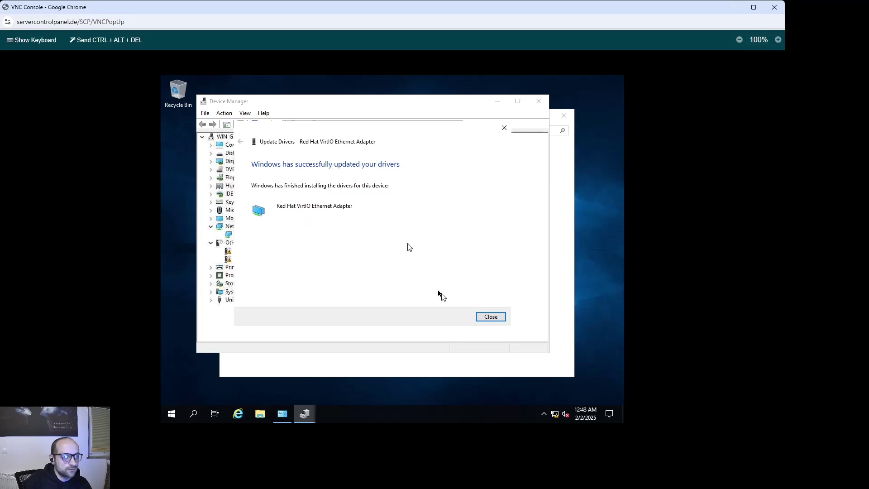
left_click(489, 316)
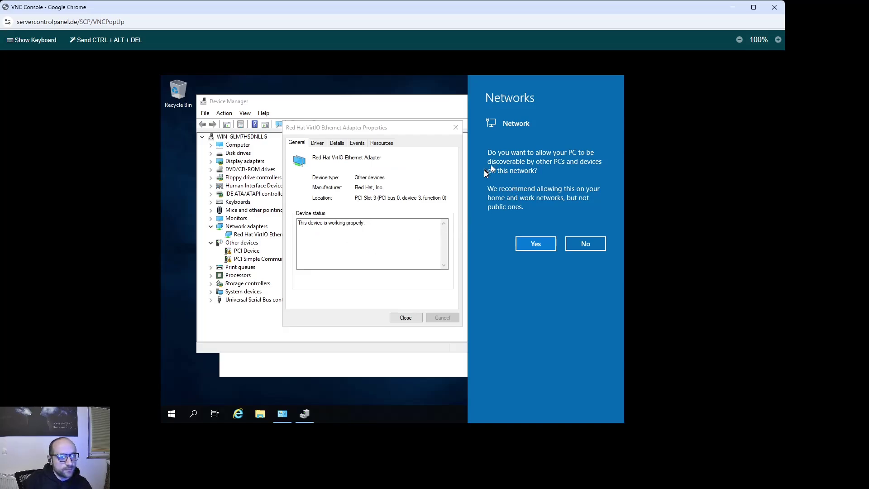
Step: Decline making the PC discoverable on the network and close the adapter properties, Device Manager and Control Panel windows
left_click(577, 241)
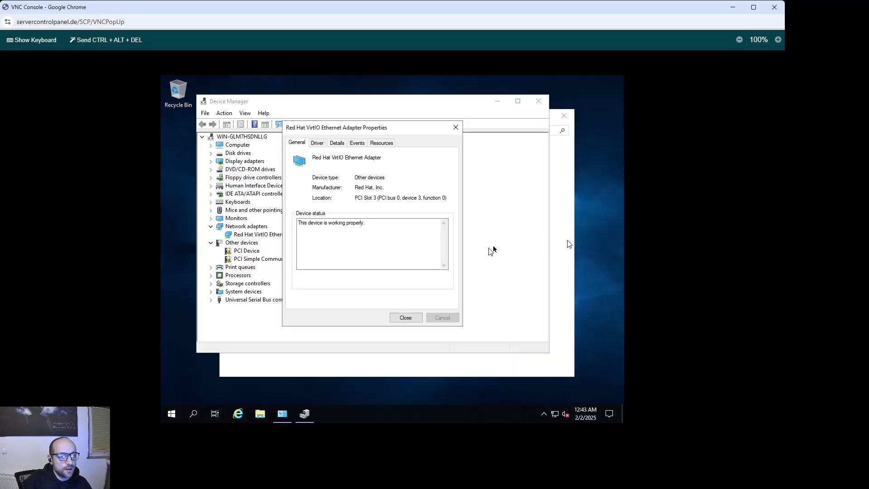
left_click(408, 317)
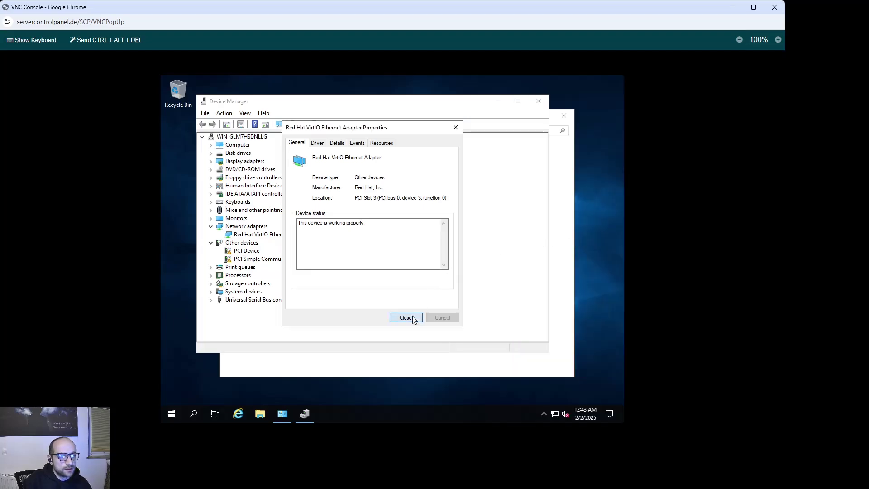
left_click(539, 101)
left_click(565, 116)
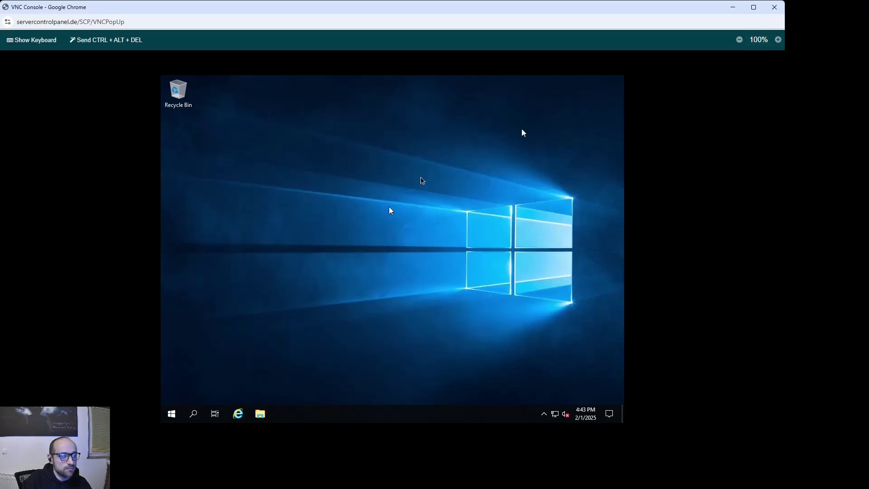
Step: Set up Internet Explorer 11 with the recommended settings and open the suggested go.microsoft.com link, accepting the secure connection
left_click(238, 414)
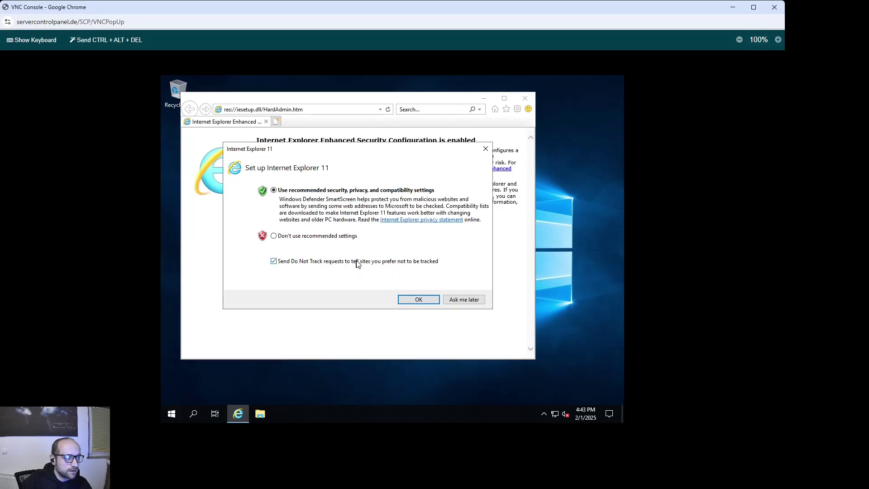
left_click(414, 300)
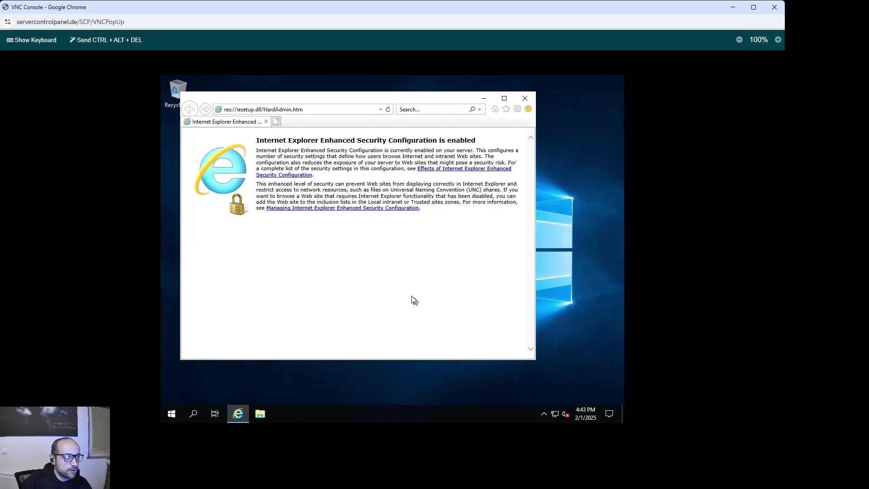
left_click(311, 110)
type("gole.")
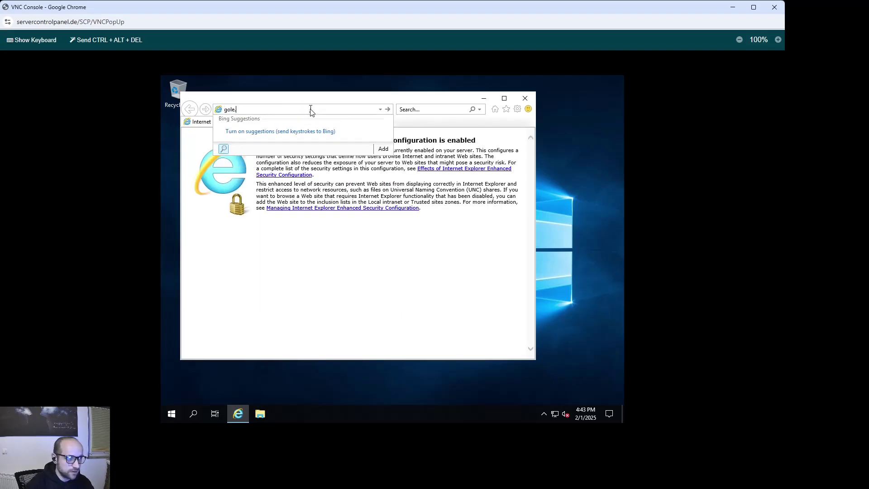
key("BackSpace")
key("BackSpace")
key("BackSpace")
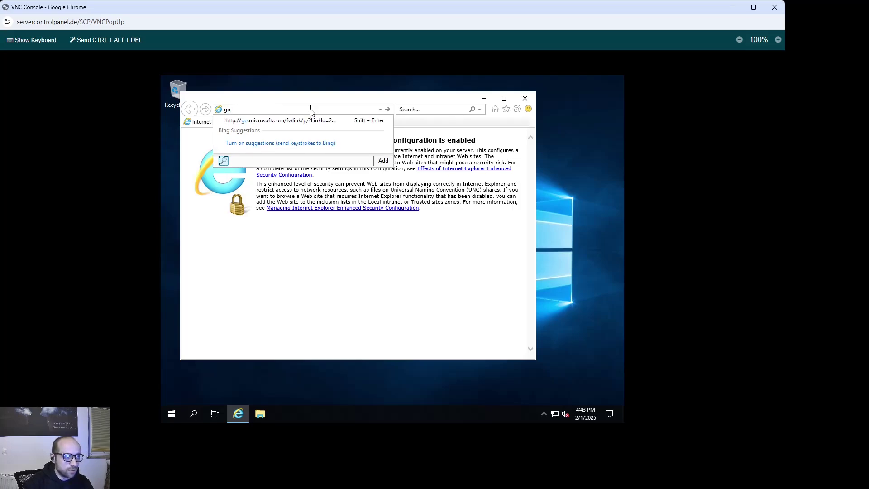
left_click(311, 121)
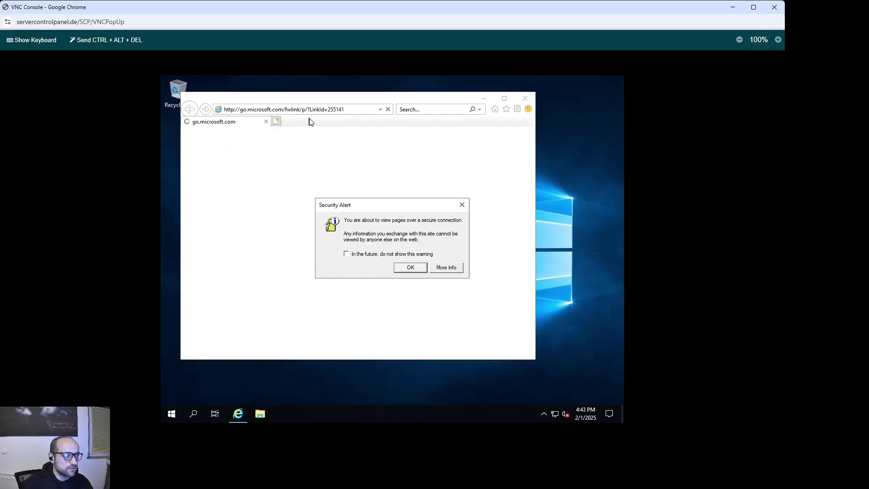
left_click(416, 269)
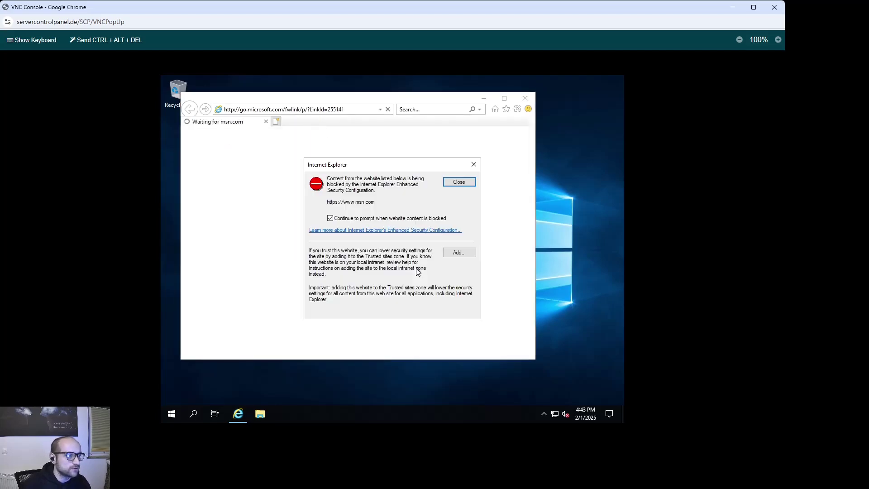
left_click(456, 253)
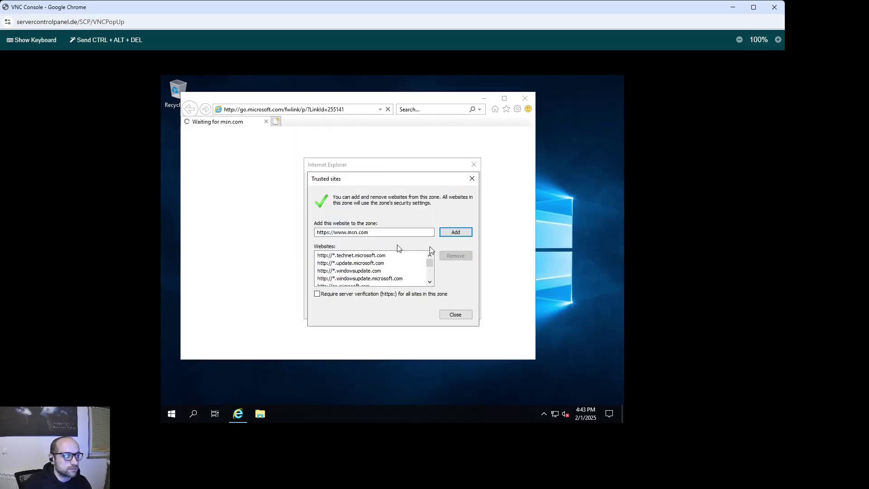
left_click(446, 234)
left_click(449, 315)
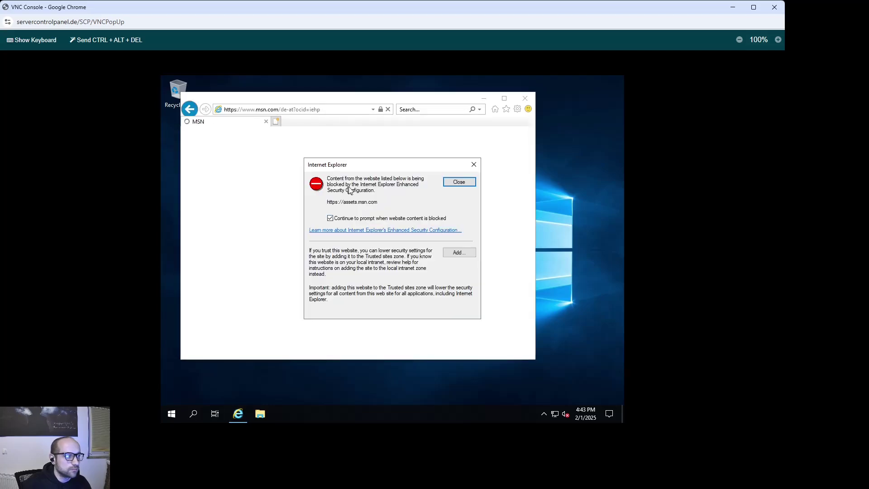
left_click(457, 252)
left_click(449, 233)
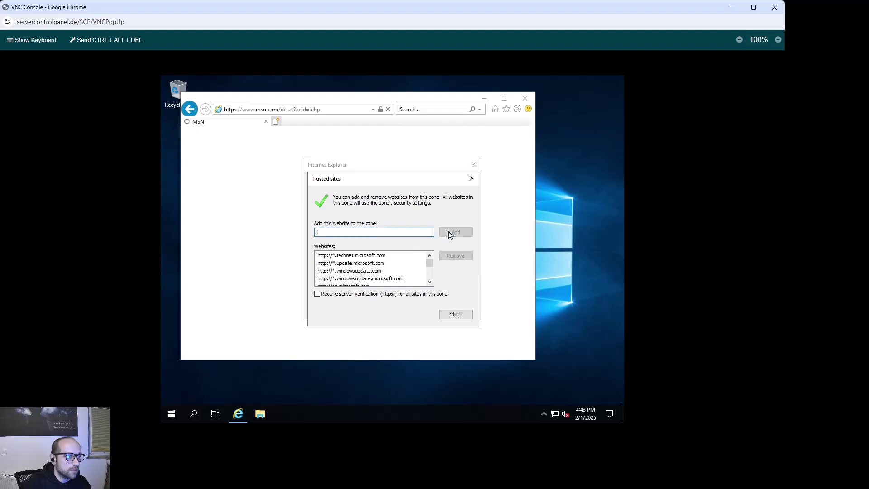
left_click(456, 315)
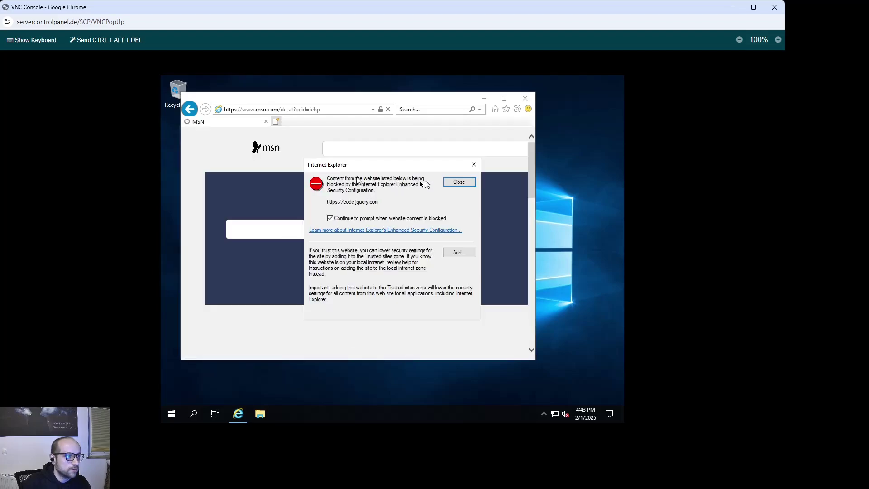
left_click(458, 253)
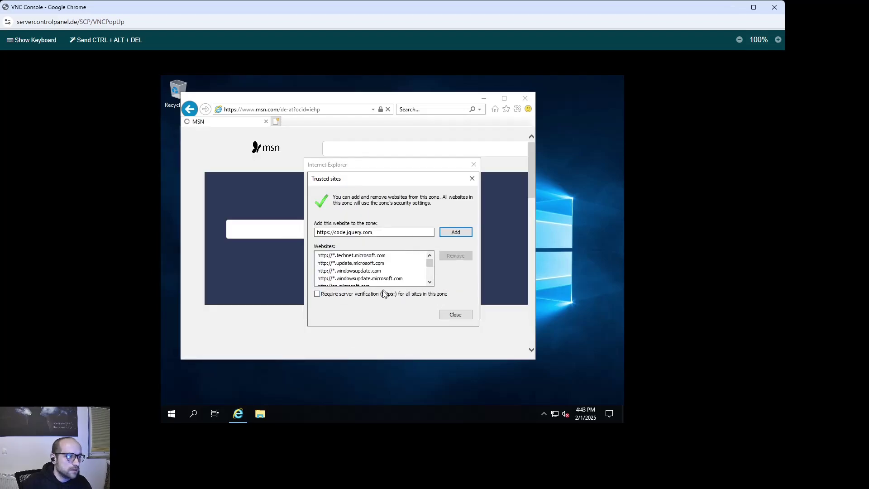
left_click(453, 233)
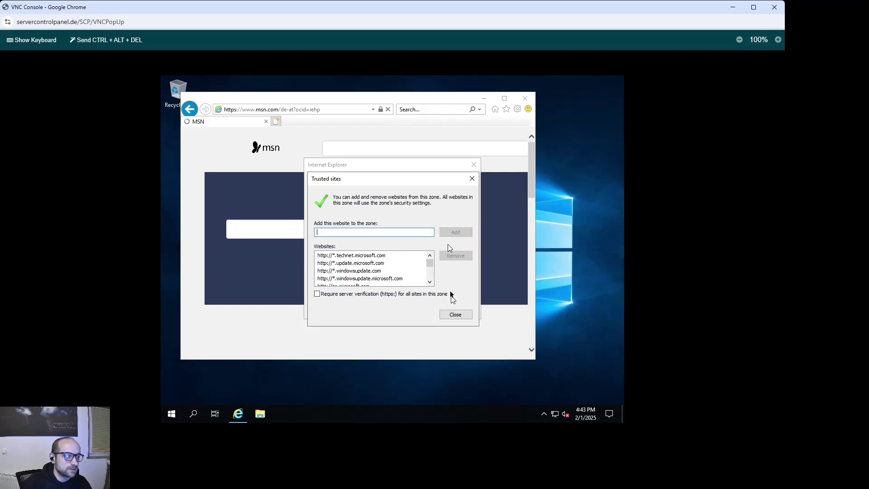
left_click(455, 314)
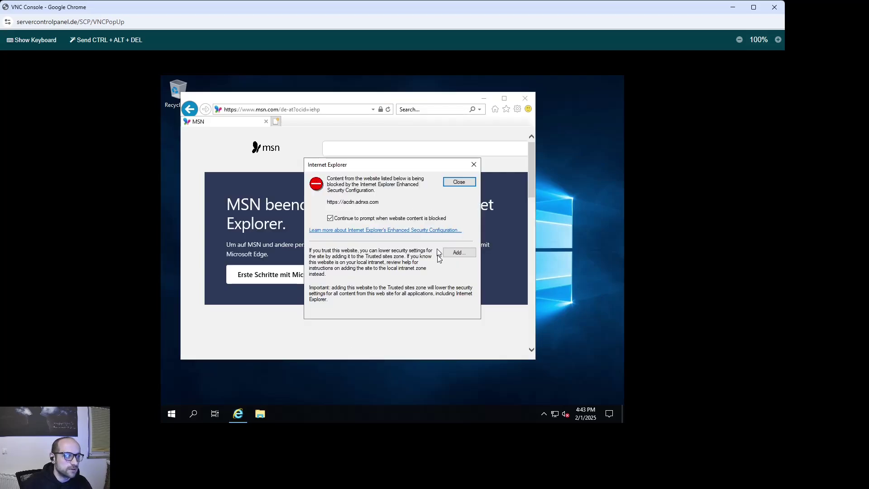
left_click(457, 253)
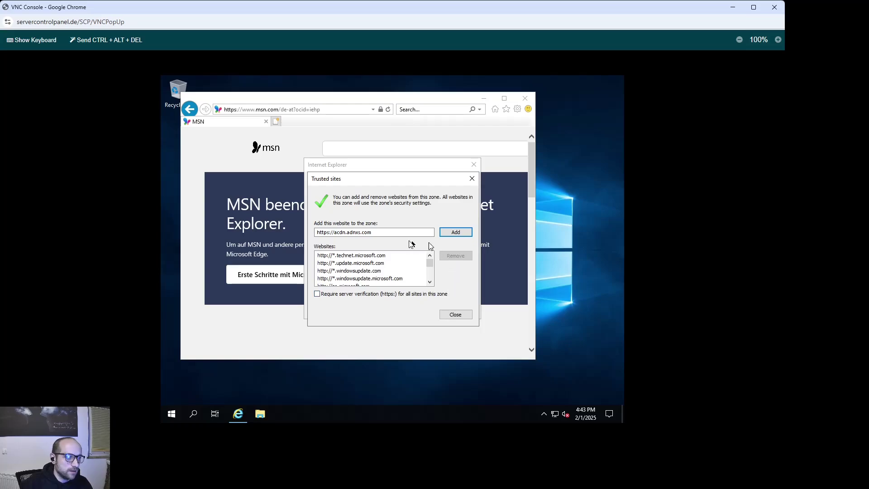
left_click(456, 232)
left_click(455, 314)
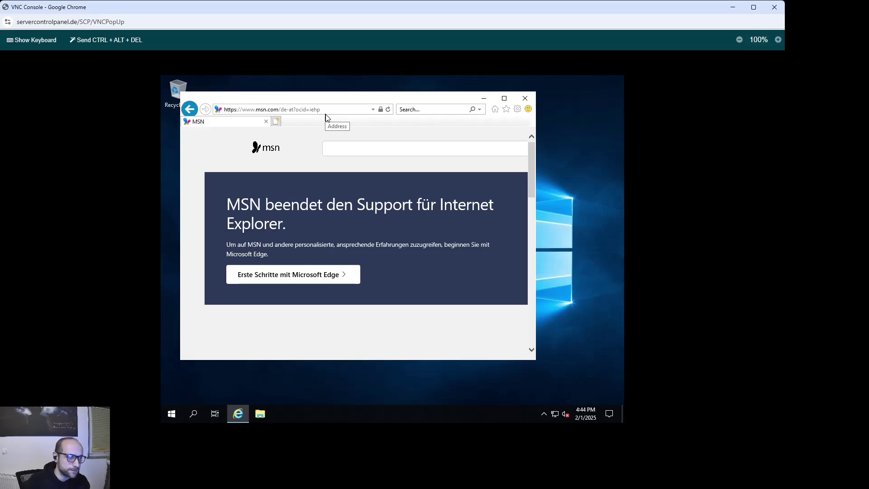
left_click(525, 98)
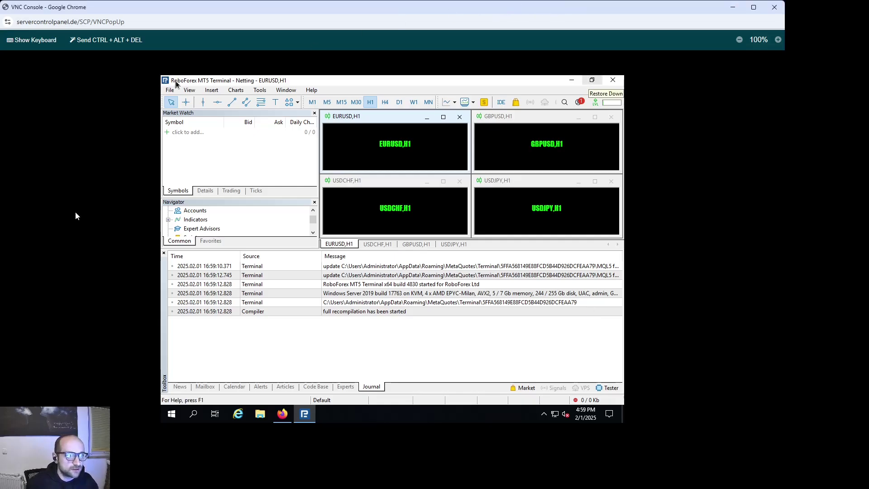
Step: Open Windows PowerShell and run slmgr -dlv to view the detailed Windows license and rearm information, then dismiss the report
left_click(175, 418)
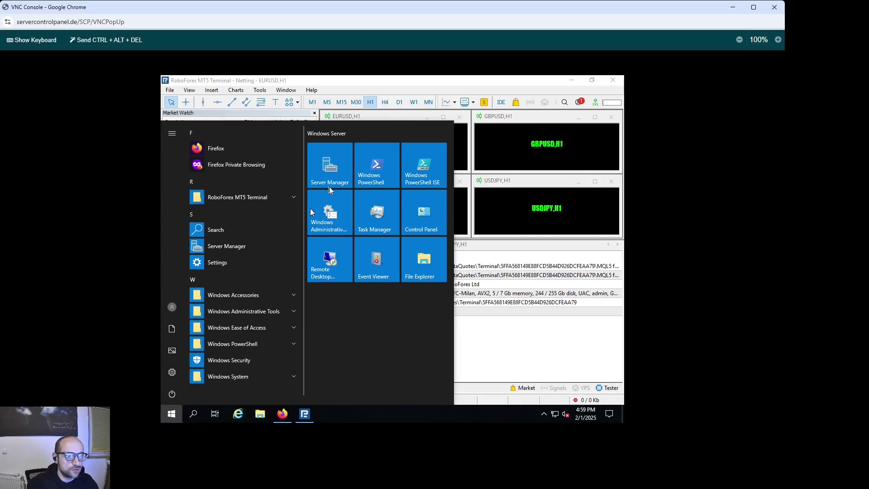
left_click(380, 169)
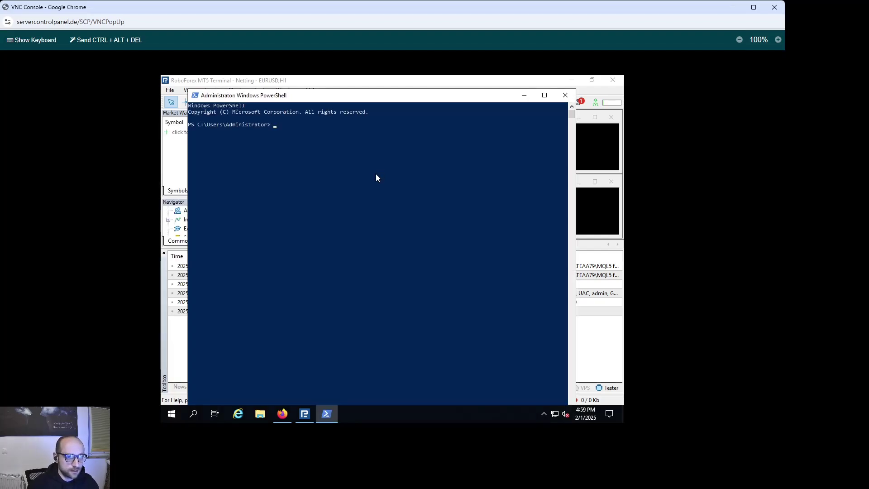
key("Return")
type("s")
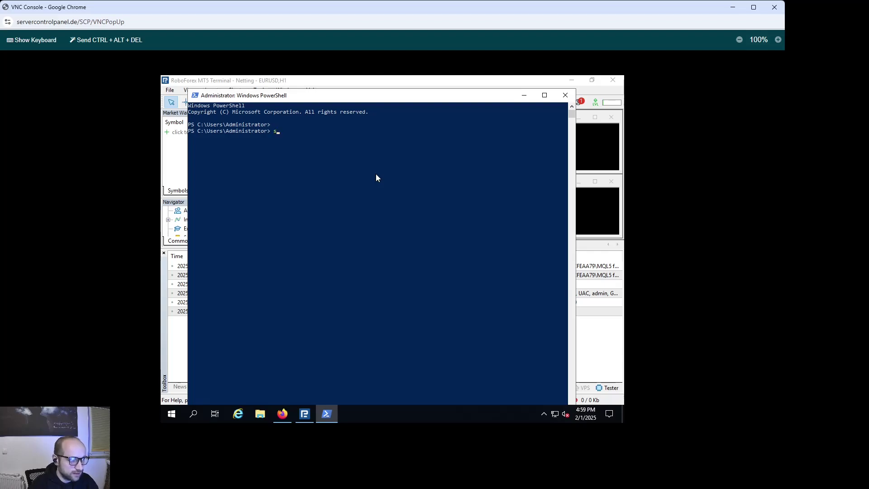
type("lmgr")
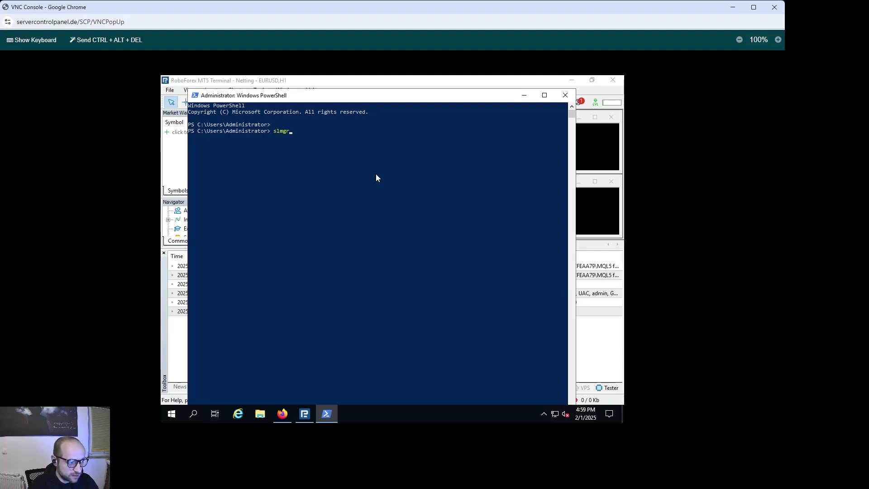
type(" -dlv")
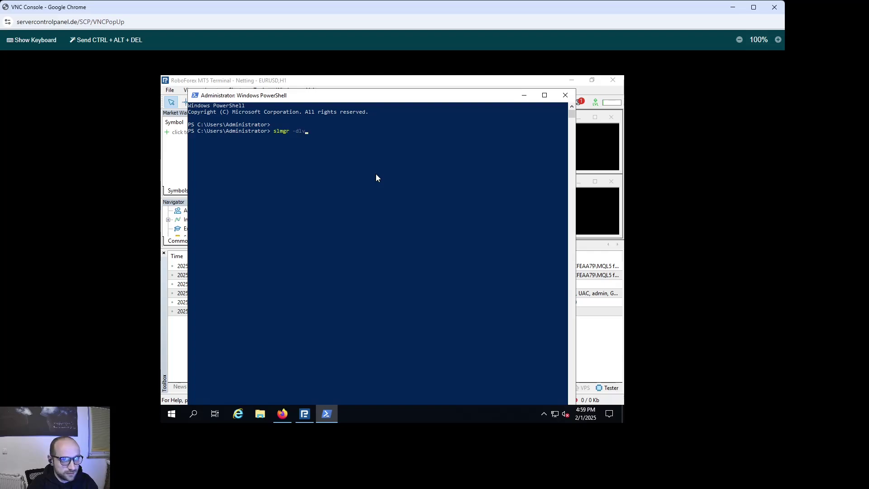
key("Return")
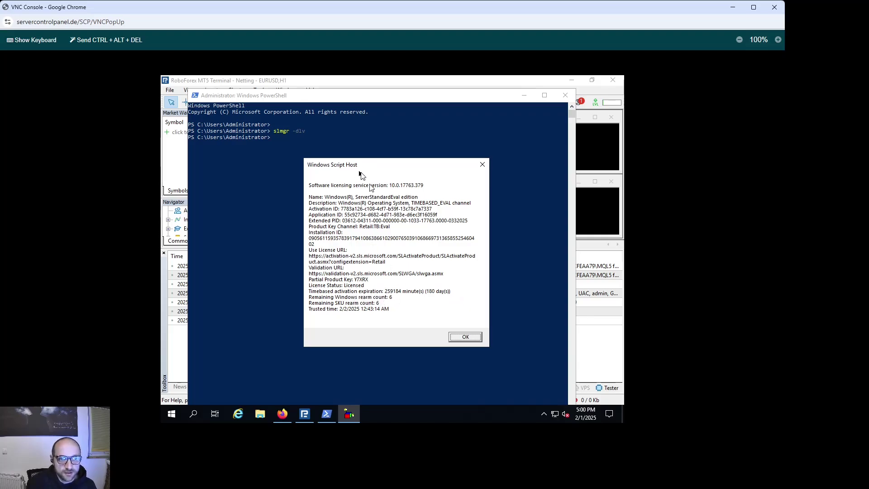
left_click_drag(370, 165, 353, 140)
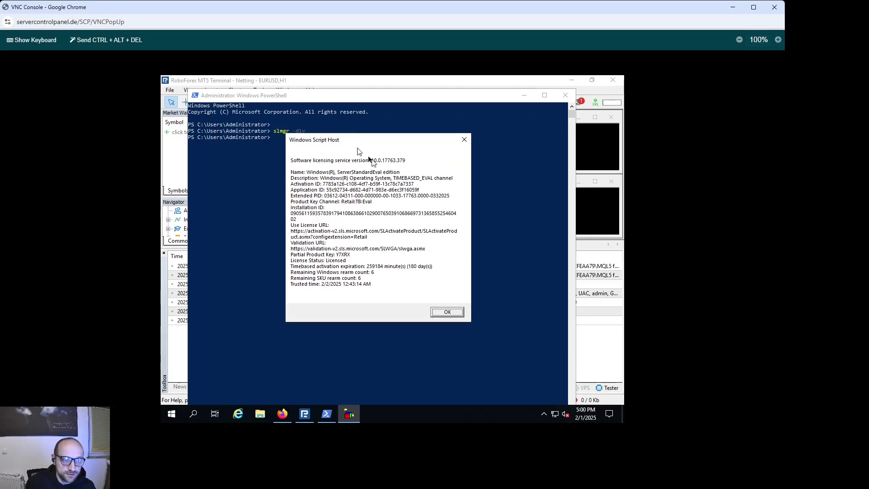
left_click(447, 312)
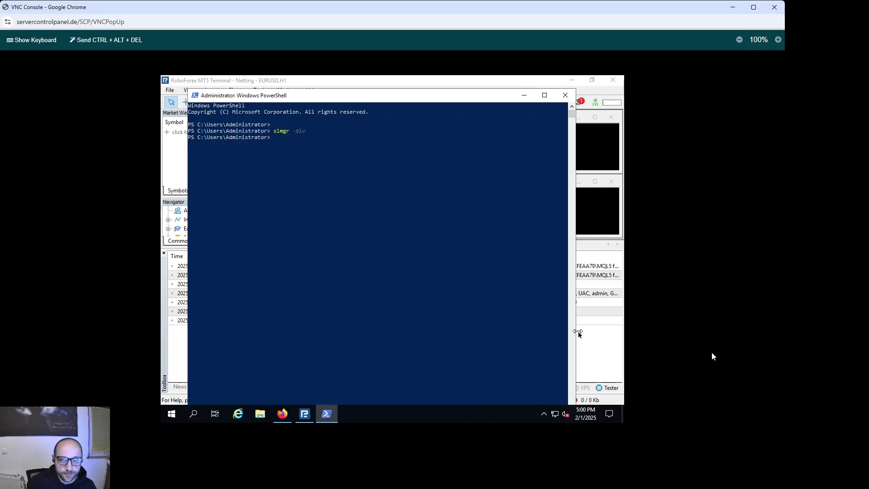
Step: Run slmgr -rearm in PowerShell to reset the Windows evaluation period and acknowledge the result dialog
left_click(282, 221)
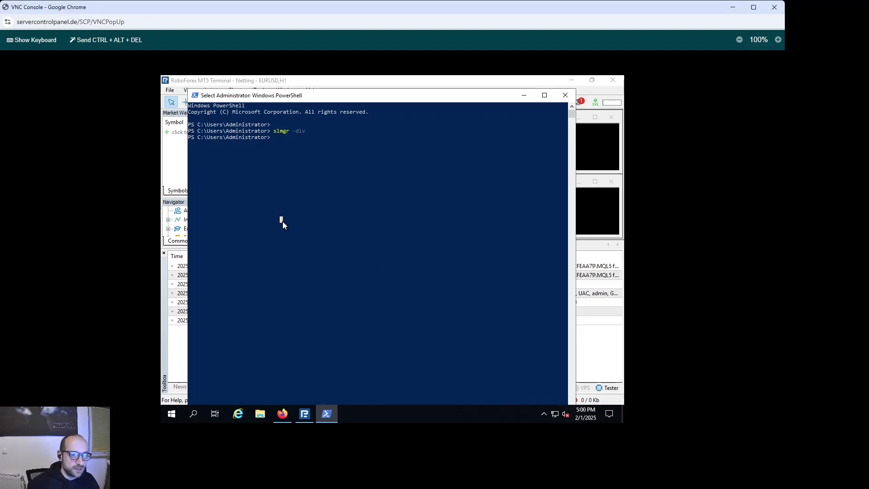
key("Up")
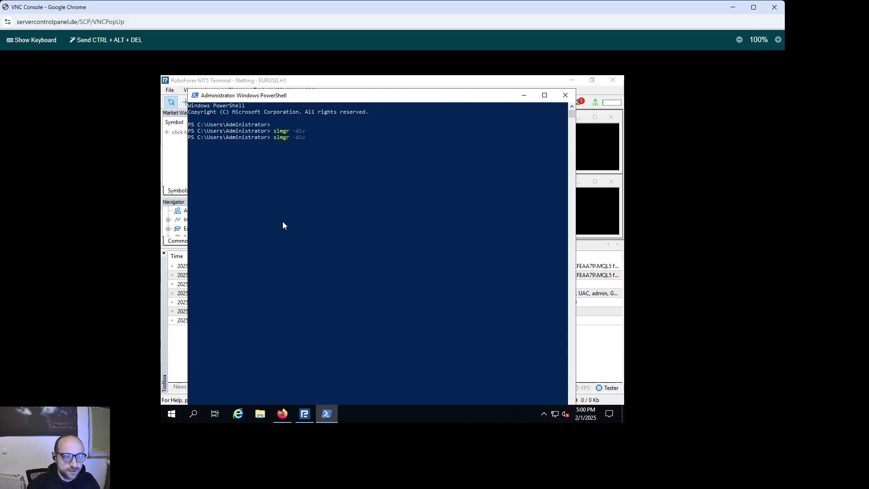
key("BackSpace")
key("BackSpace")
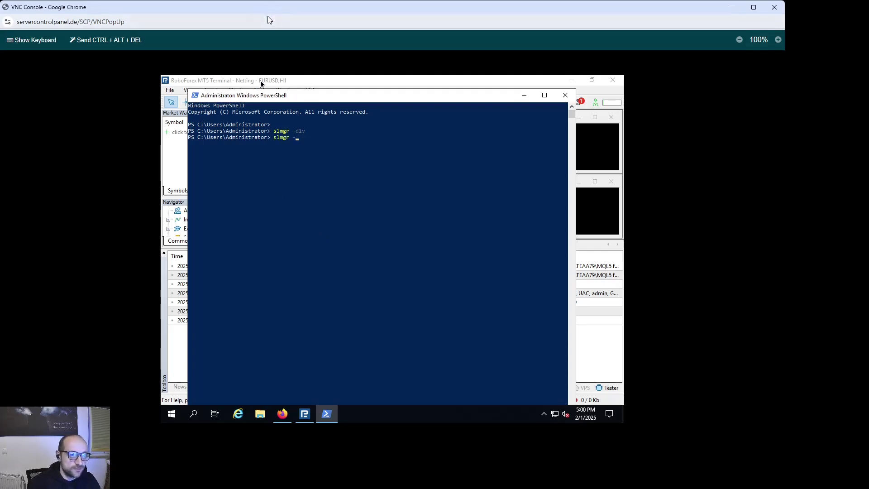
left_click(330, 145)
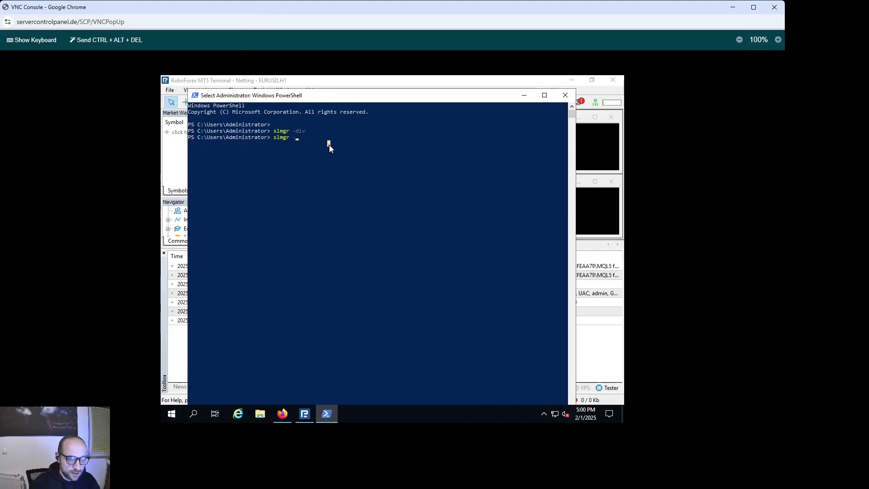
type("rearm")
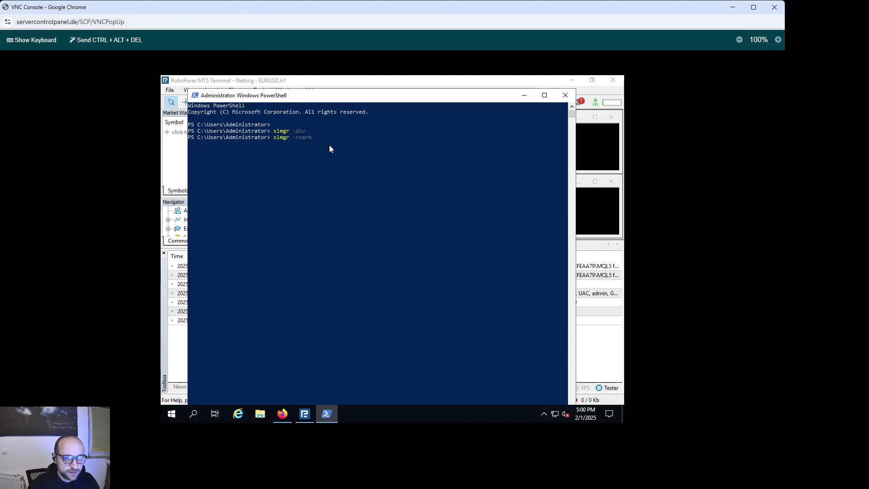
key("Return")
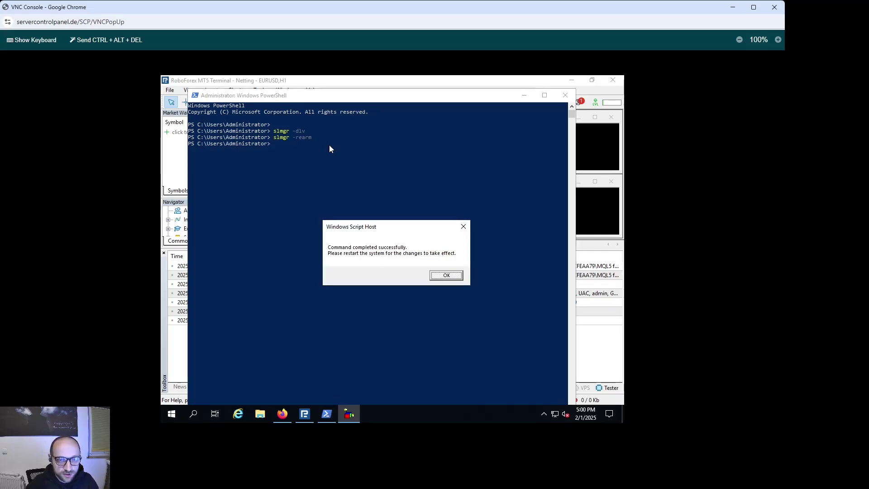
key("Return")
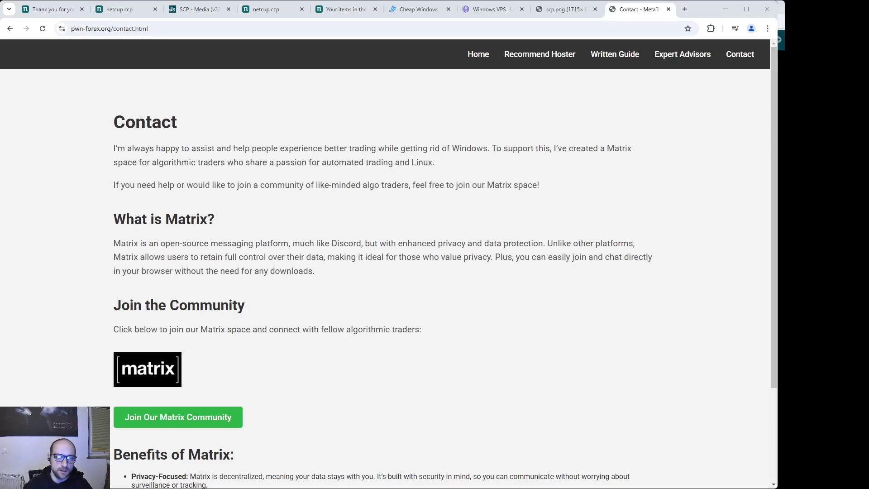